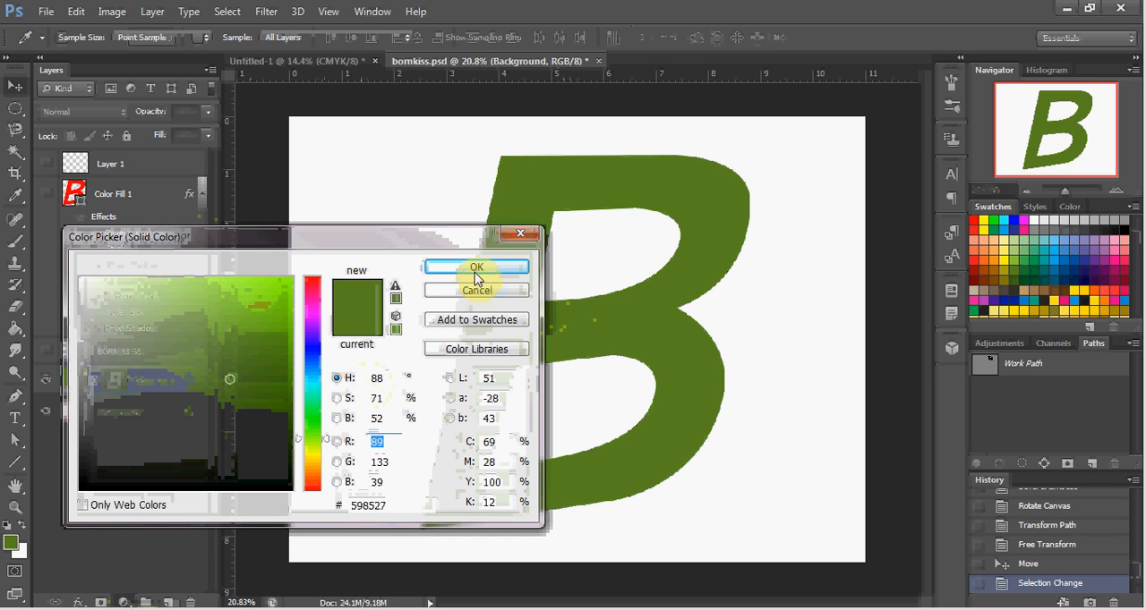
Step: Apply the solid green #598527 fill to the B, then shrink it to about 43% in the canvas's upper-left corner
{"action": "left_click", "coordinate": [492, 268]}
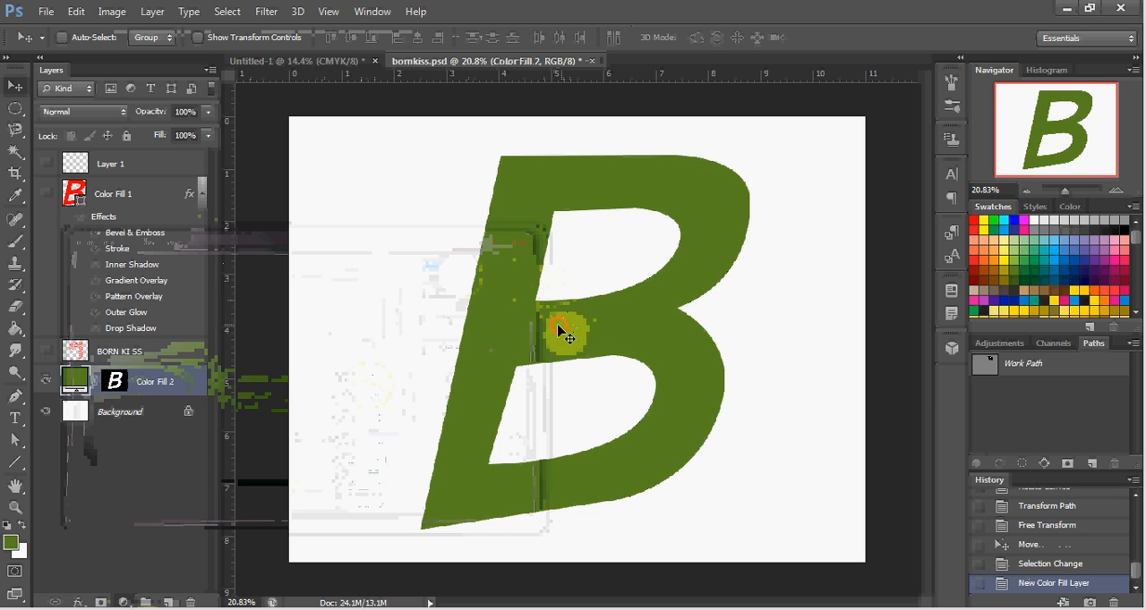
{"action": "left_click_drag", "start_coordinate": [546, 327], "coordinate": [449, 322]}
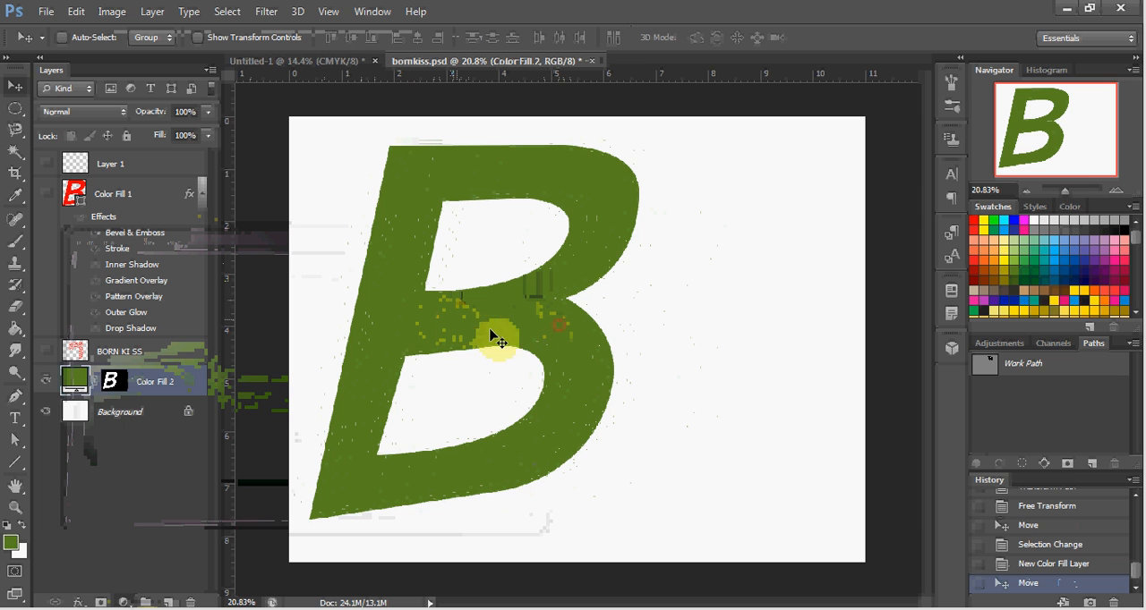
{"action": "key", "text": "ctrl+t"}
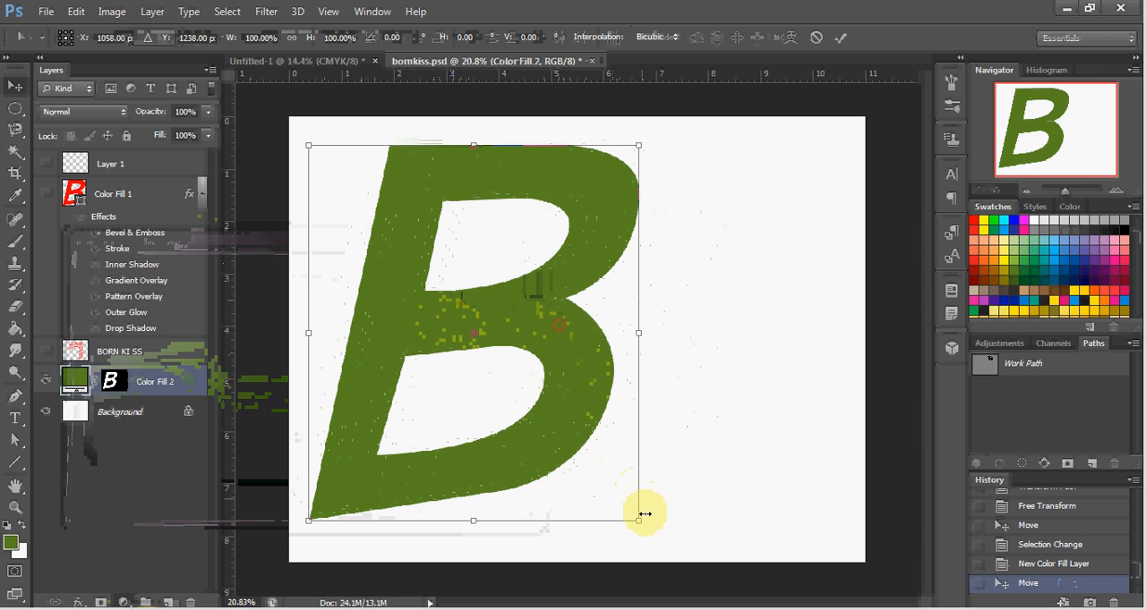
{"action": "left_click_drag", "start_coordinate": [635, 520], "coordinate": [436, 330]}
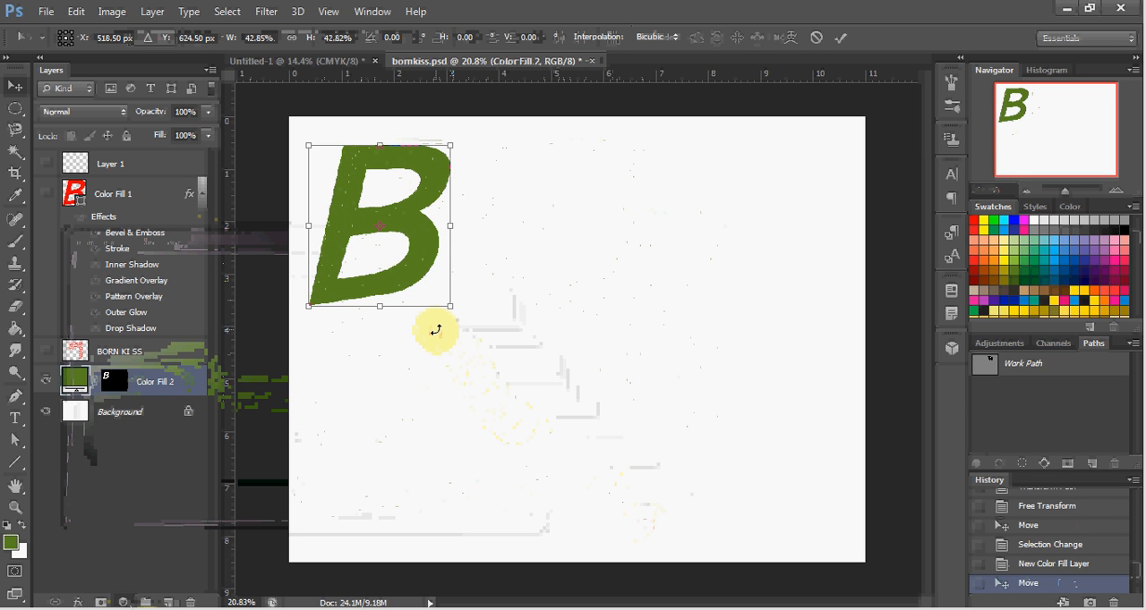
{"action": "key", "text": "Return"}
{"action": "left_click_drag", "start_coordinate": [400, 285], "coordinate": [395, 281]}
Step: Open the B's solid fill color for editing and try several greens, ending on RGB 110, 150, 65
{"action": "left_click", "coordinate": [63, 383]}
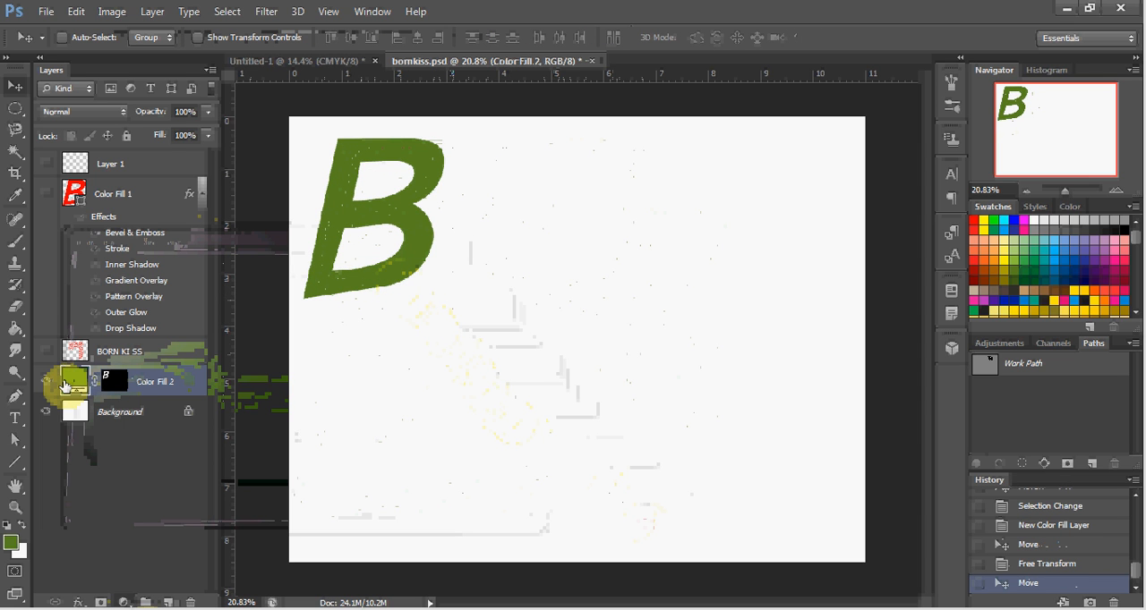
{"action": "double_click", "coordinate": [73, 384]}
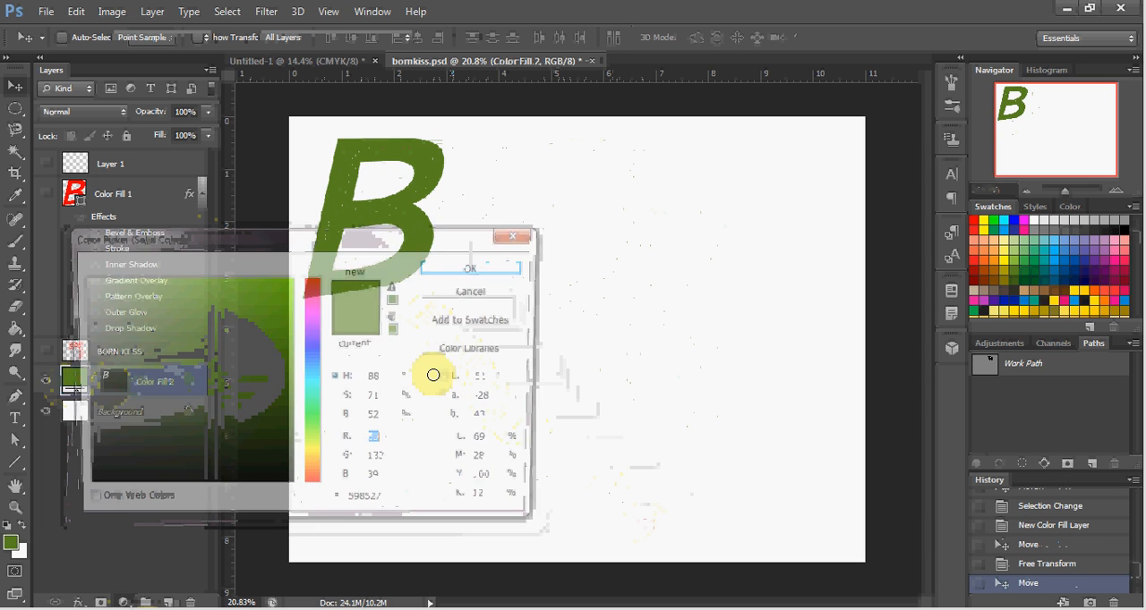
{"action": "left_click", "coordinate": [237, 414]}
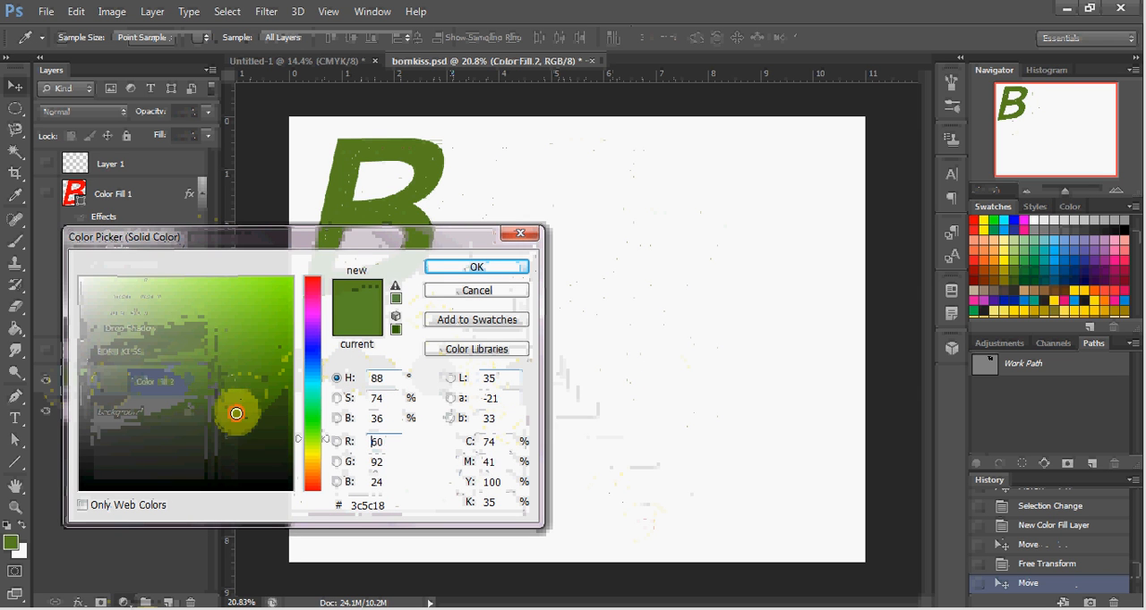
{"action": "left_click", "coordinate": [195, 414]}
{"action": "mouse_move", "coordinate": [183, 398]}
{"action": "left_mouse_down"}
{"action": "mouse_move", "coordinate": [177, 362]}
{"action": "mouse_move", "coordinate": [214, 337]}
{"action": "left_mouse_up"}
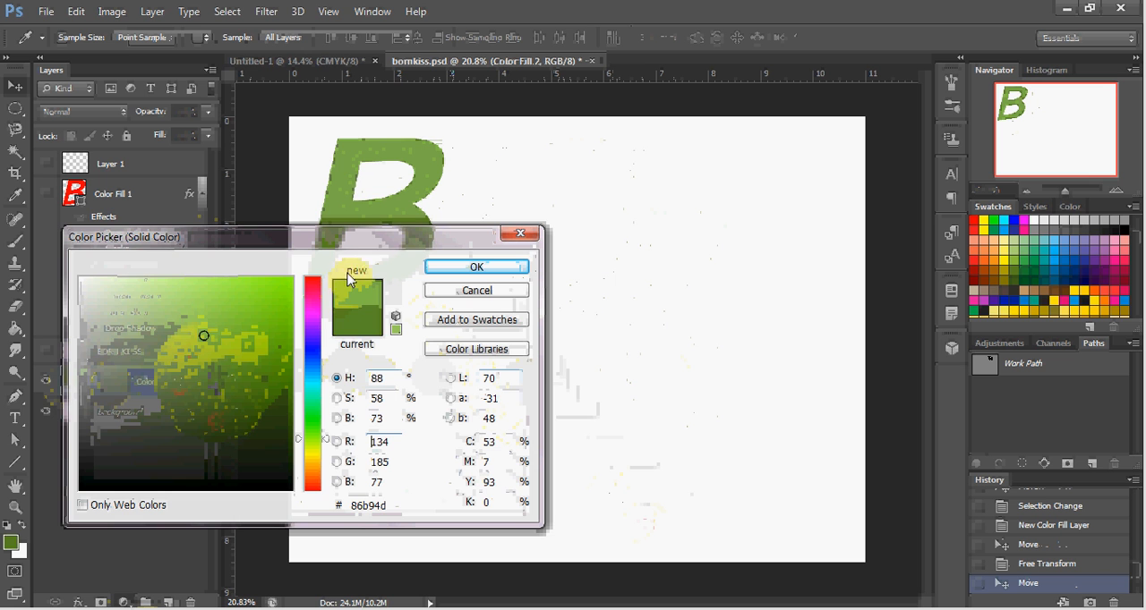
{"action": "left_click_drag", "start_coordinate": [398, 235], "coordinate": [336, 354]}
{"action": "left_click_drag", "start_coordinate": [183, 446], "coordinate": [136, 560]}
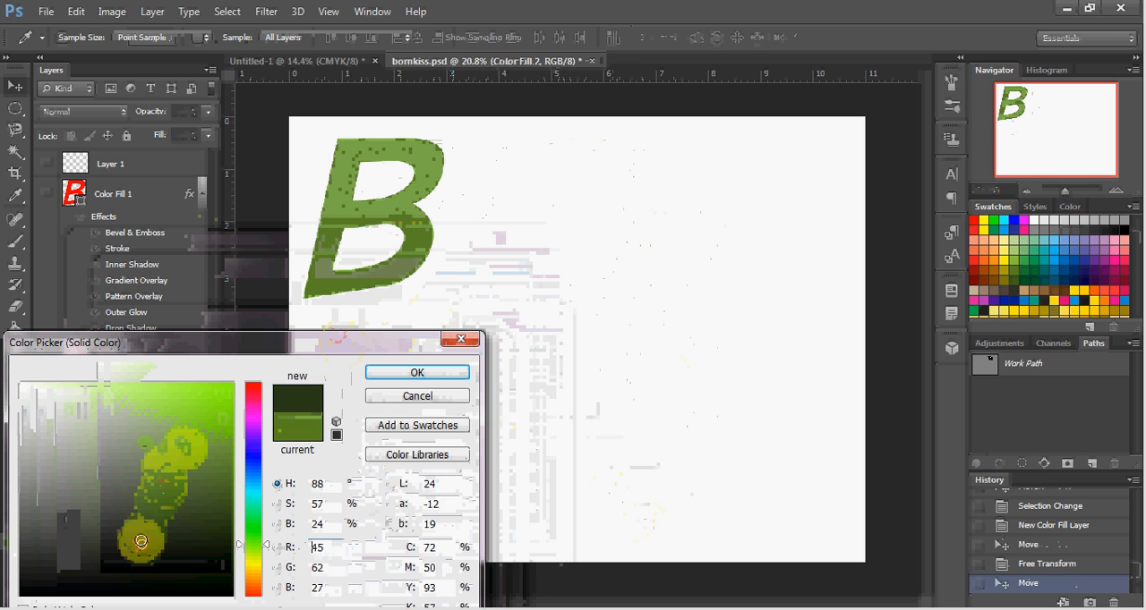
Step: Try various swatch colors on the B and set its solid fill to dark blue, RGB 0, 74, 128
{"action": "left_click", "coordinate": [1044, 242]}
{"action": "left_click", "coordinate": [1055, 272]}
{"action": "left_click", "coordinate": [1067, 283]}
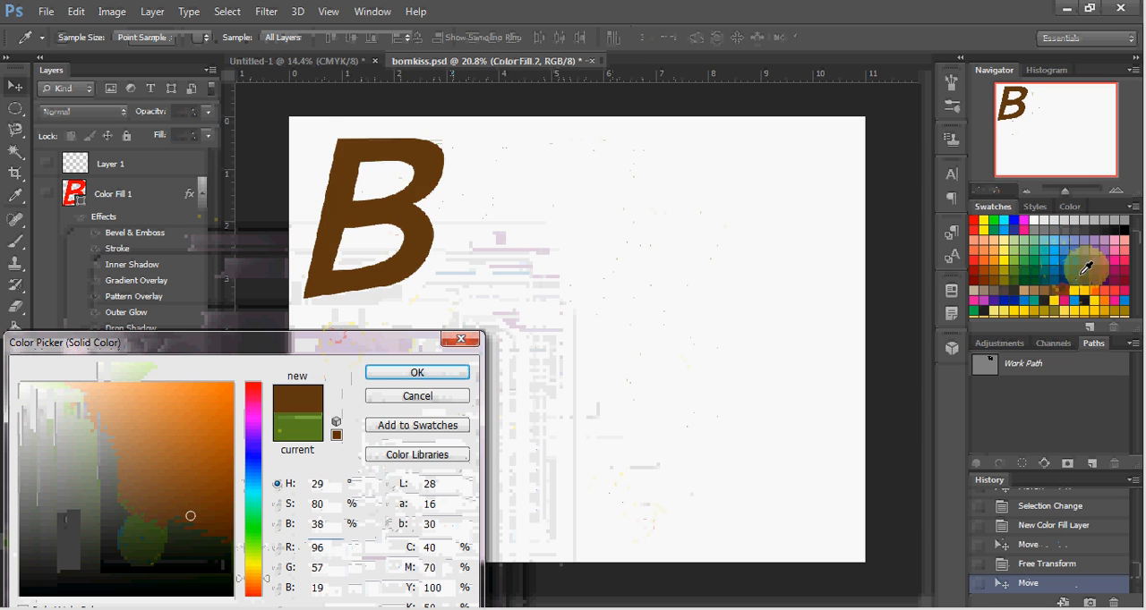
{"action": "left_click", "coordinate": [1092, 263]}
{"action": "left_click", "coordinate": [1086, 236]}
{"action": "left_click", "coordinate": [1071, 233]}
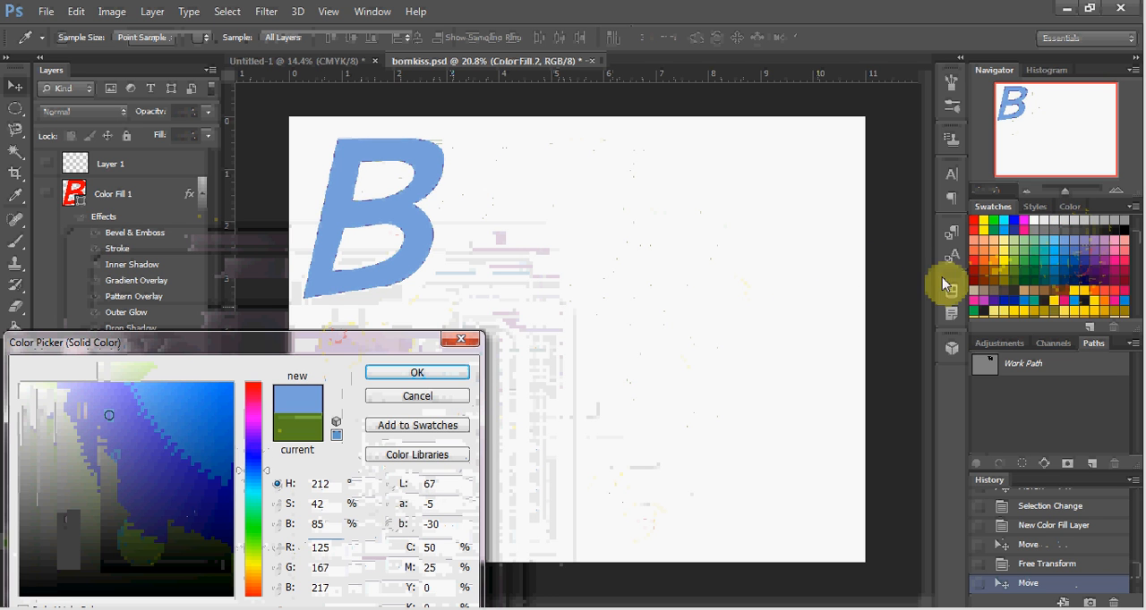
{"action": "left_click", "coordinate": [1047, 241]}
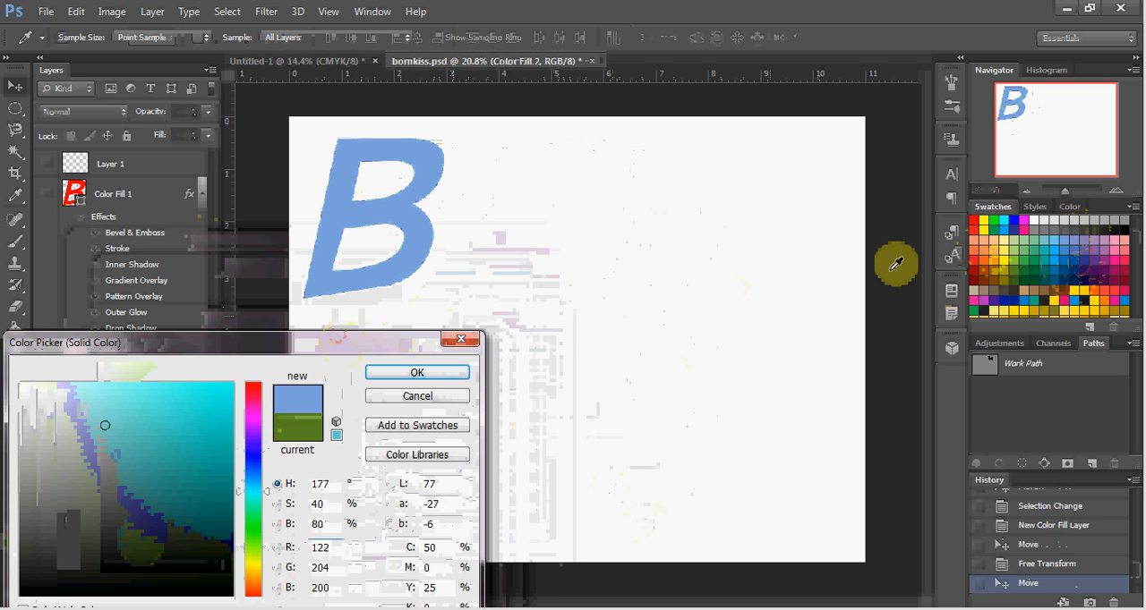
{"action": "left_click", "coordinate": [992, 238]}
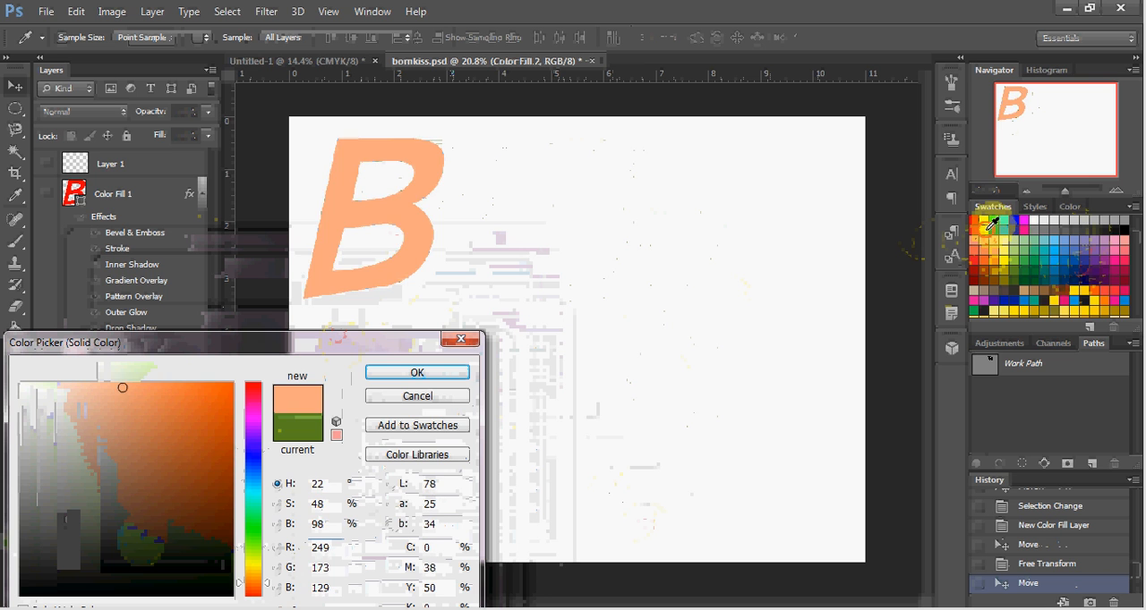
{"action": "left_click", "coordinate": [983, 228]}
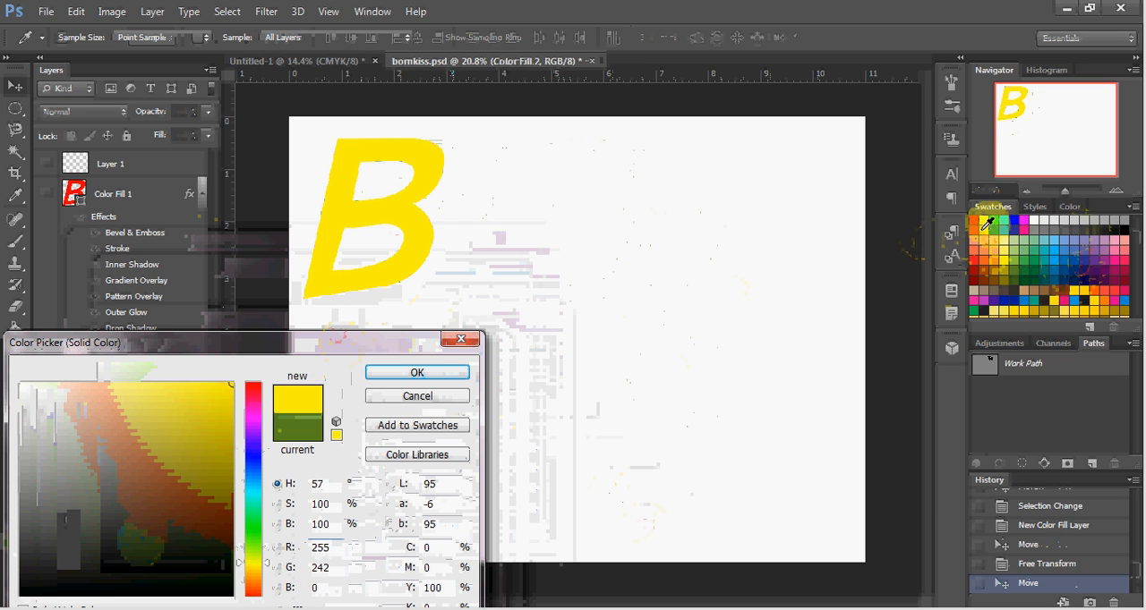
{"action": "left_click", "coordinate": [1023, 261]}
{"action": "left_click", "coordinate": [1067, 264]}
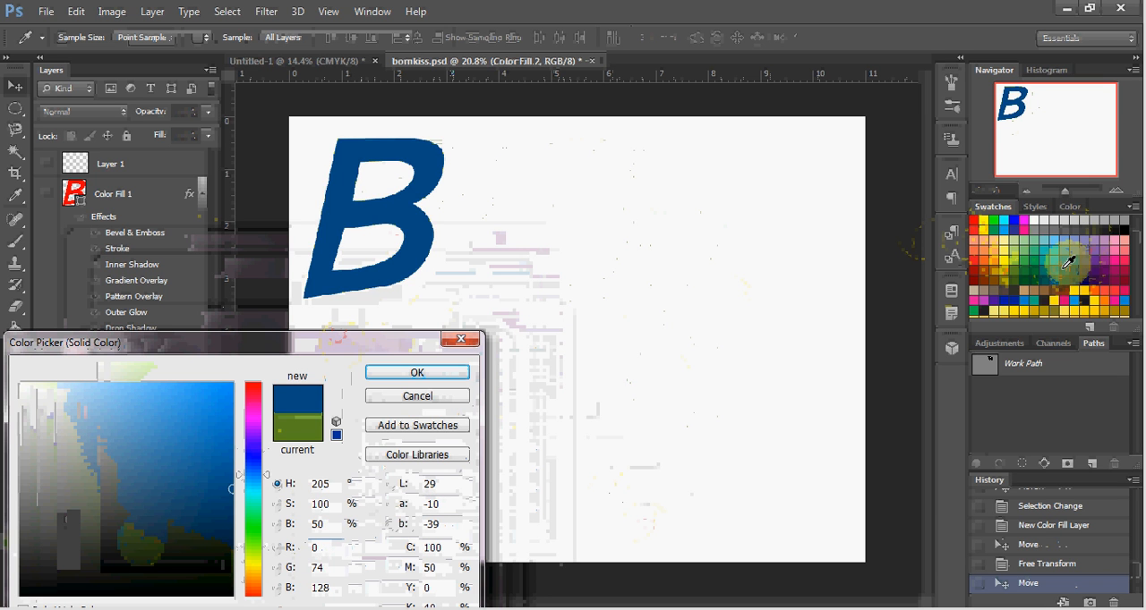
{"action": "left_click", "coordinate": [447, 376]}
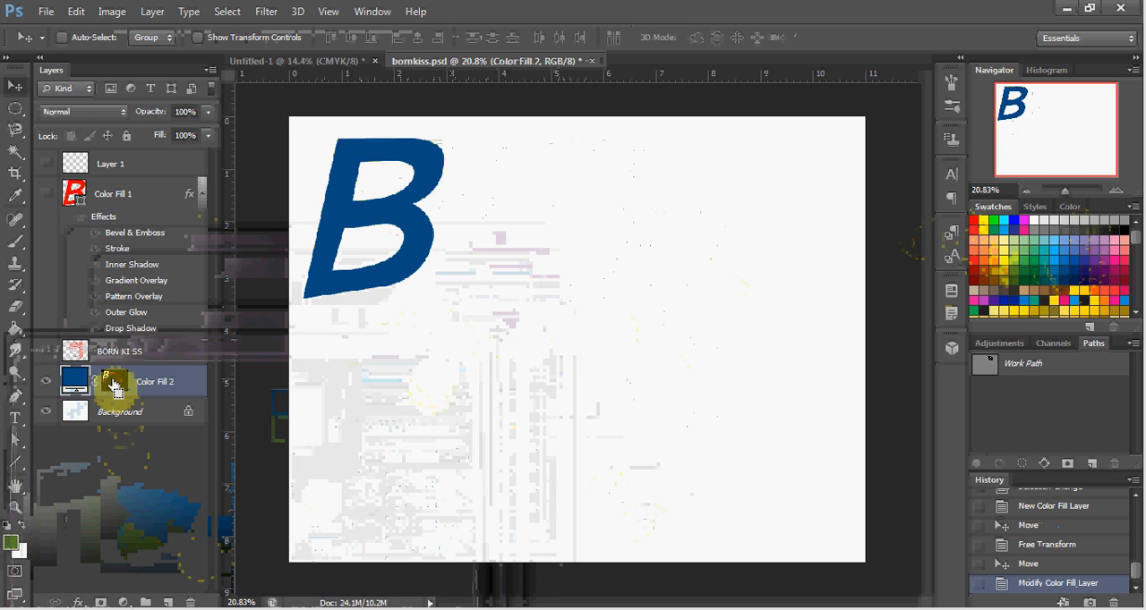
Step: Add a linear 90° gradient fill layer from the blue B's mask selection and move the gradient B beside the blue one
{"action": "left_click", "coordinate": [112, 384], "text": "ctrl"}
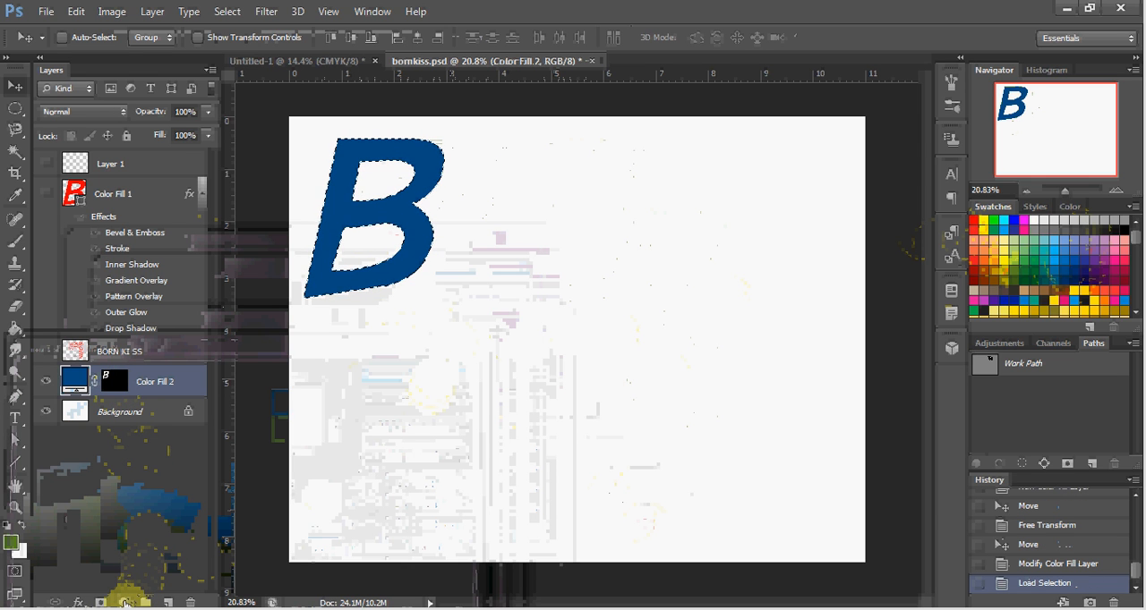
{"action": "left_click", "coordinate": [125, 603]}
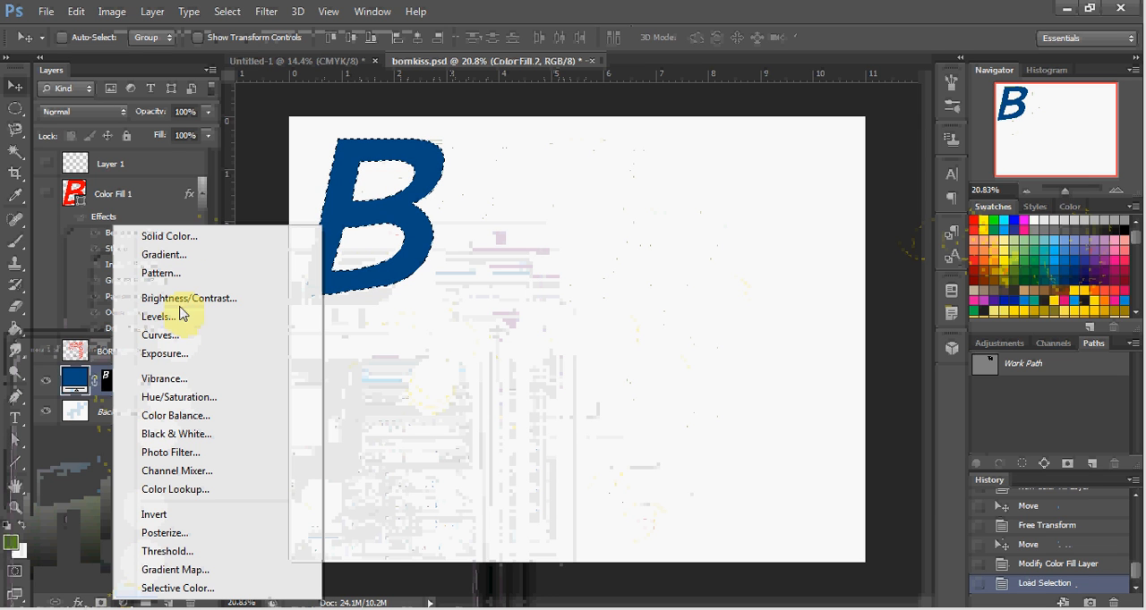
{"action": "left_click", "coordinate": [188, 262]}
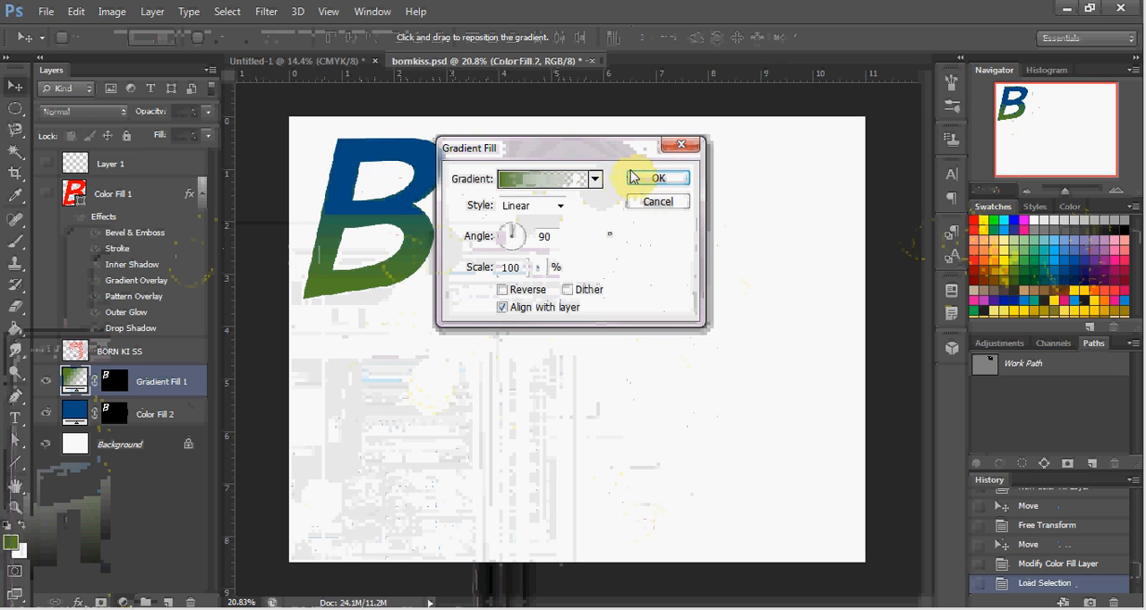
{"action": "left_click", "coordinate": [654, 182]}
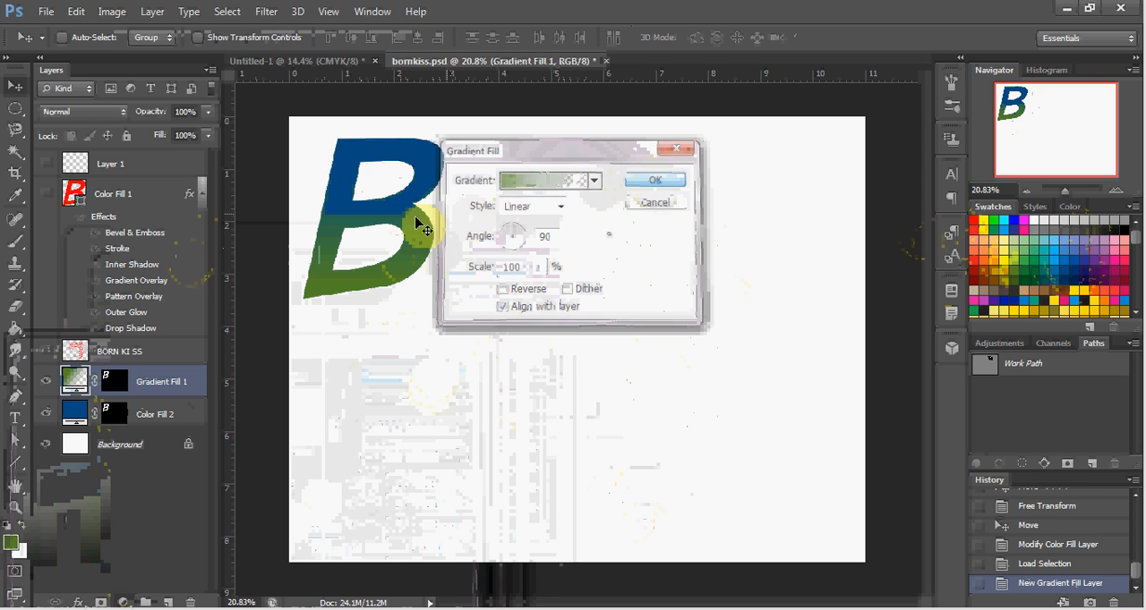
{"action": "left_click_drag", "start_coordinate": [387, 233], "coordinate": [524, 232]}
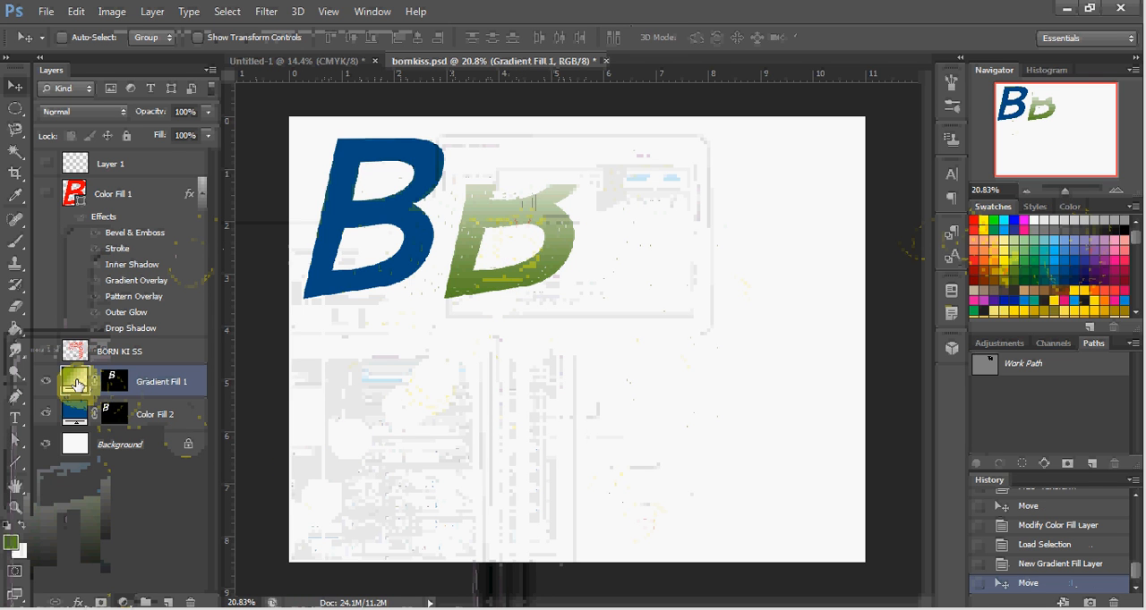
Step: Edit the gradient of the second B and apply the Black, White preset
{"action": "double_click", "coordinate": [76, 385]}
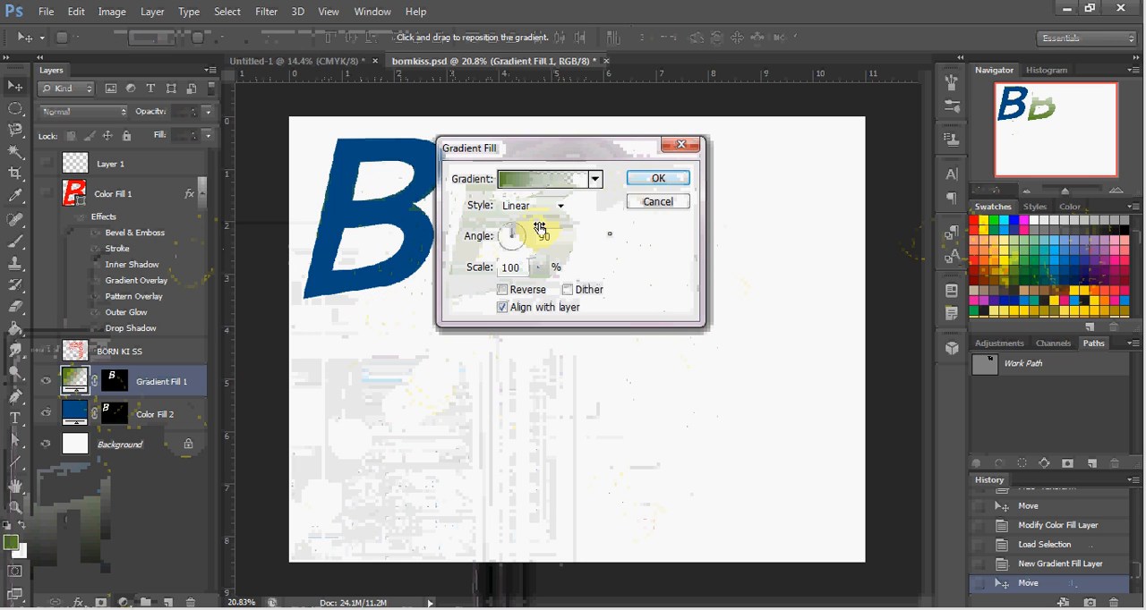
{"action": "left_click_drag", "start_coordinate": [605, 147], "coordinate": [169, 165]}
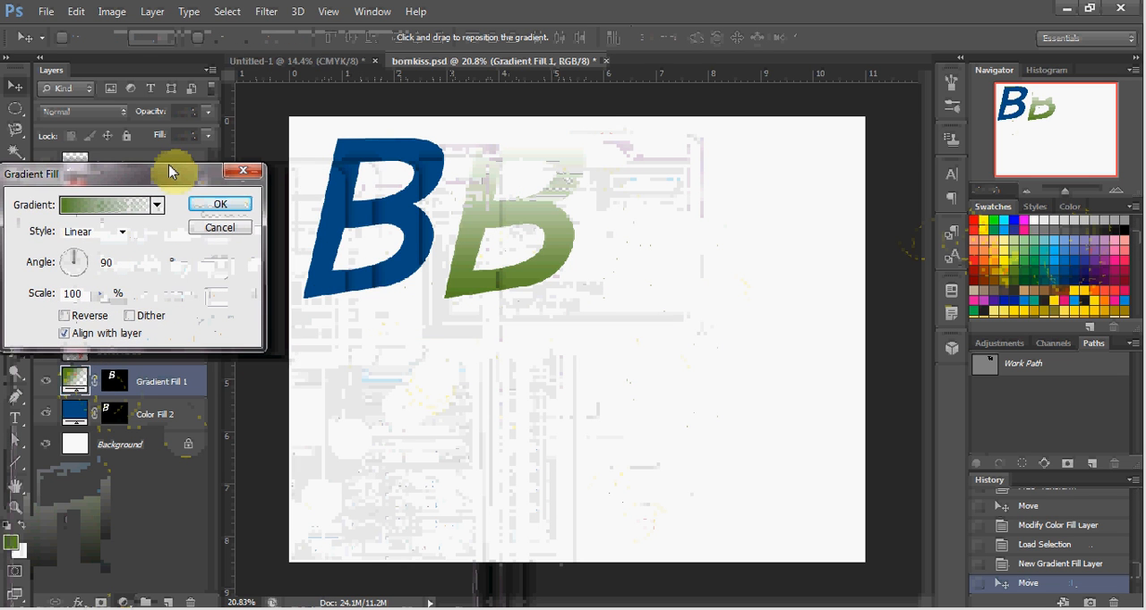
{"action": "left_click", "coordinate": [111, 206]}
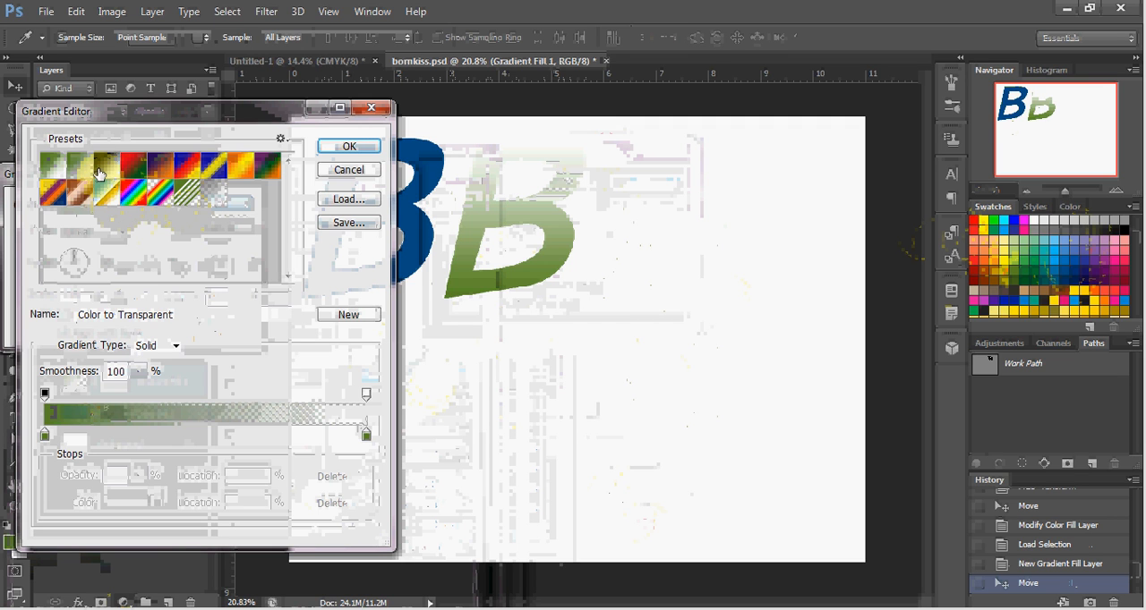
{"action": "left_click", "coordinate": [99, 170]}
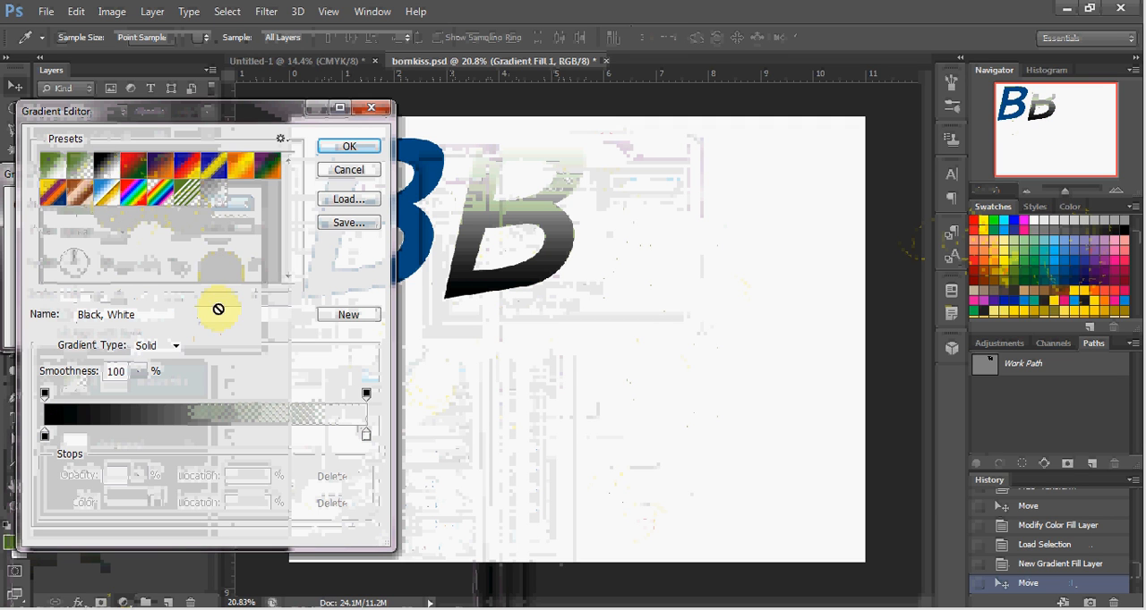
Step: Replace the gradient's black color stop with the dark blue sampled from the first B
{"action": "double_click", "coordinate": [45, 438]}
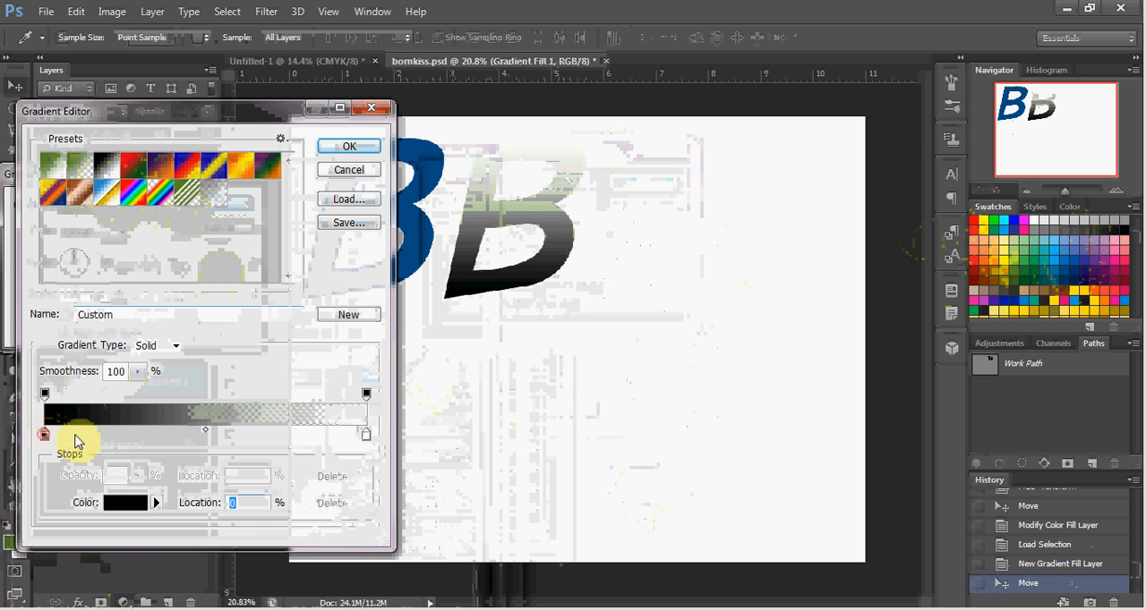
{"action": "left_click", "coordinate": [430, 246]}
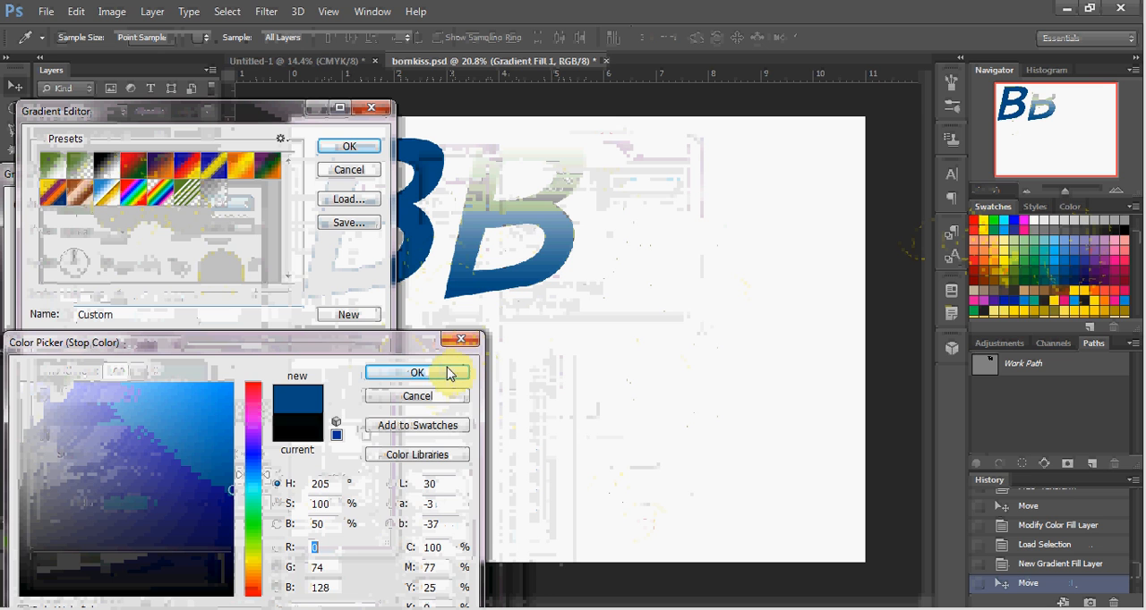
{"action": "left_click", "coordinate": [417, 373]}
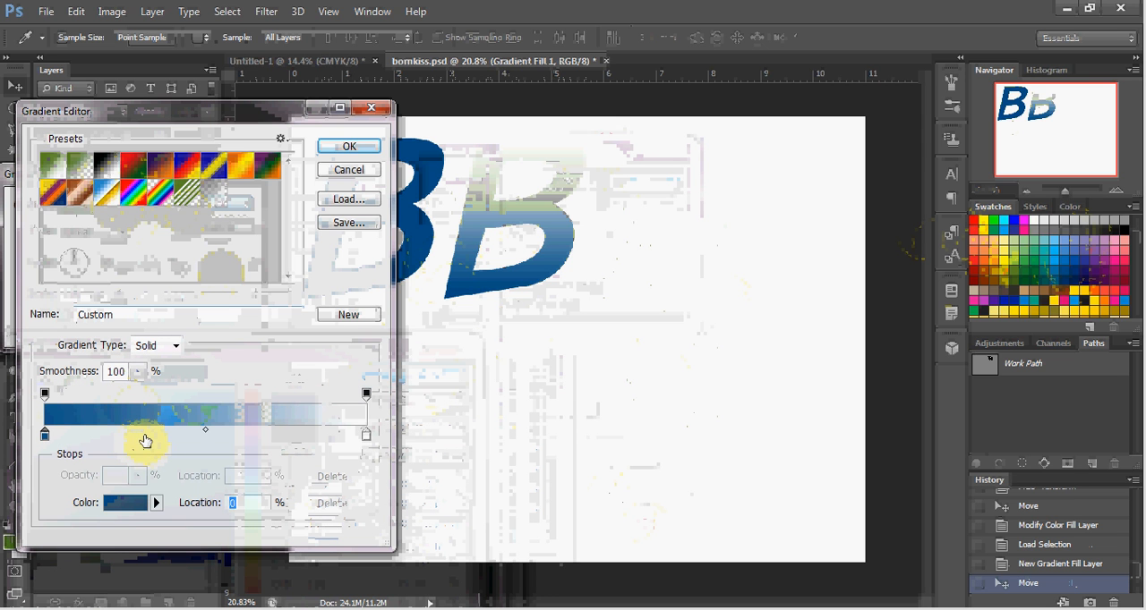
Step: Add a color stop at 31% on the gradient and set it to green, RGB 53, 178, 47
{"action": "left_click", "coordinate": [144, 437]}
{"action": "double_click", "coordinate": [145, 437]}
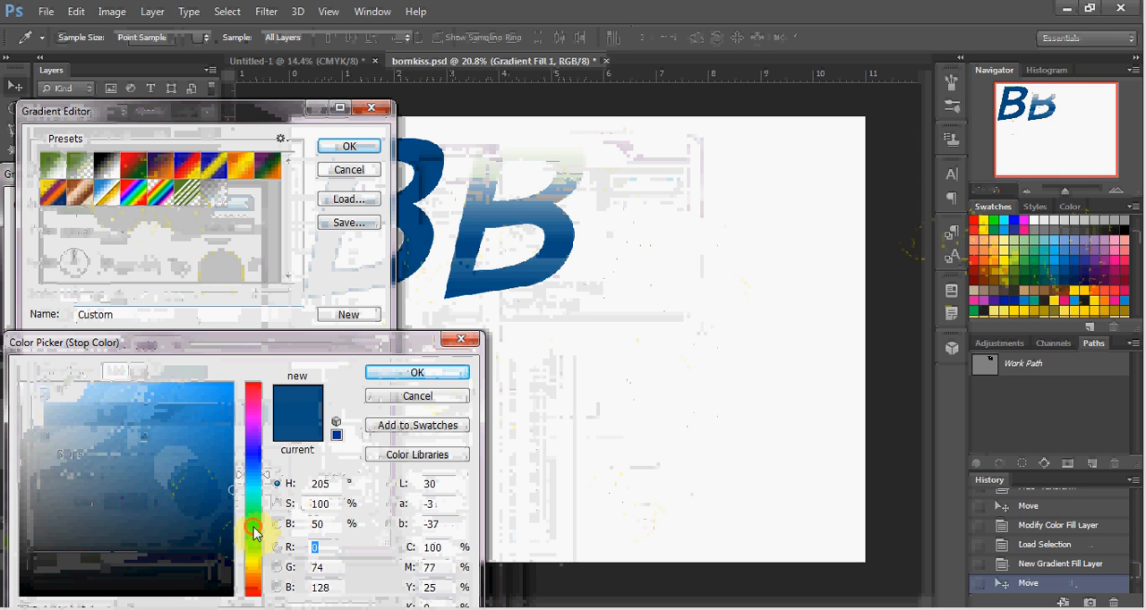
{"action": "left_click", "coordinate": [254, 528]}
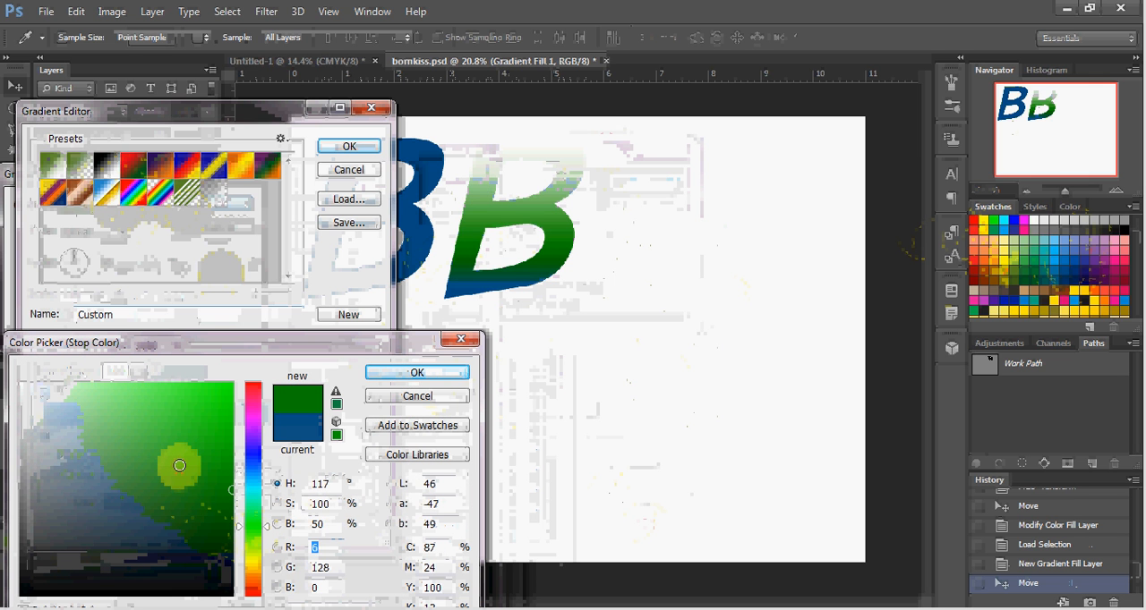
{"action": "left_click", "coordinate": [179, 463]}
{"action": "left_click_drag", "start_coordinate": [176, 459], "coordinate": [177, 447]}
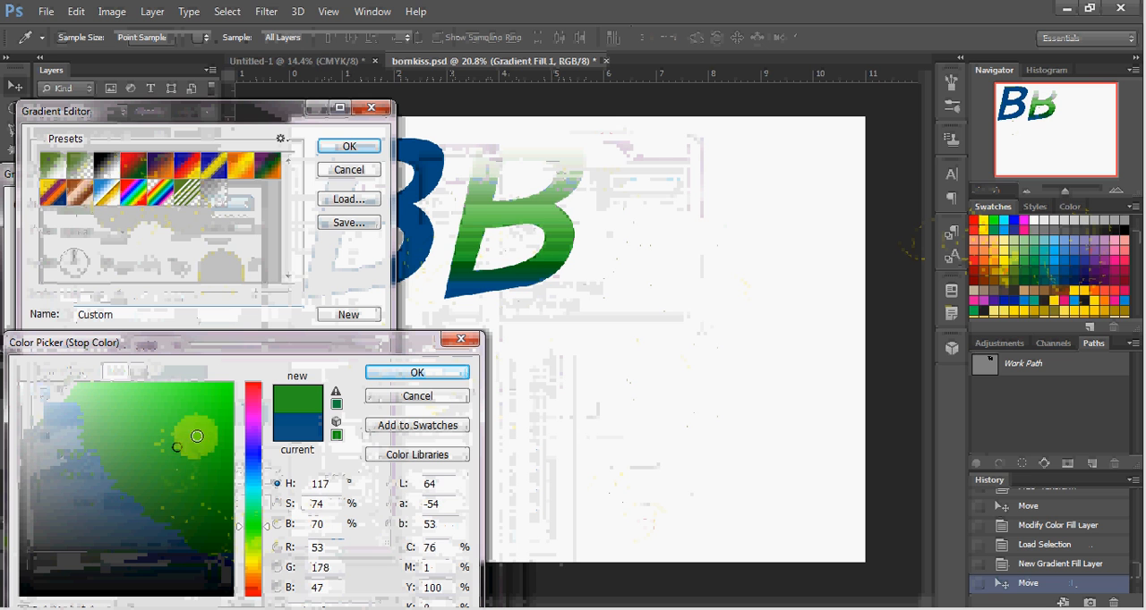
{"action": "left_click", "coordinate": [407, 377]}
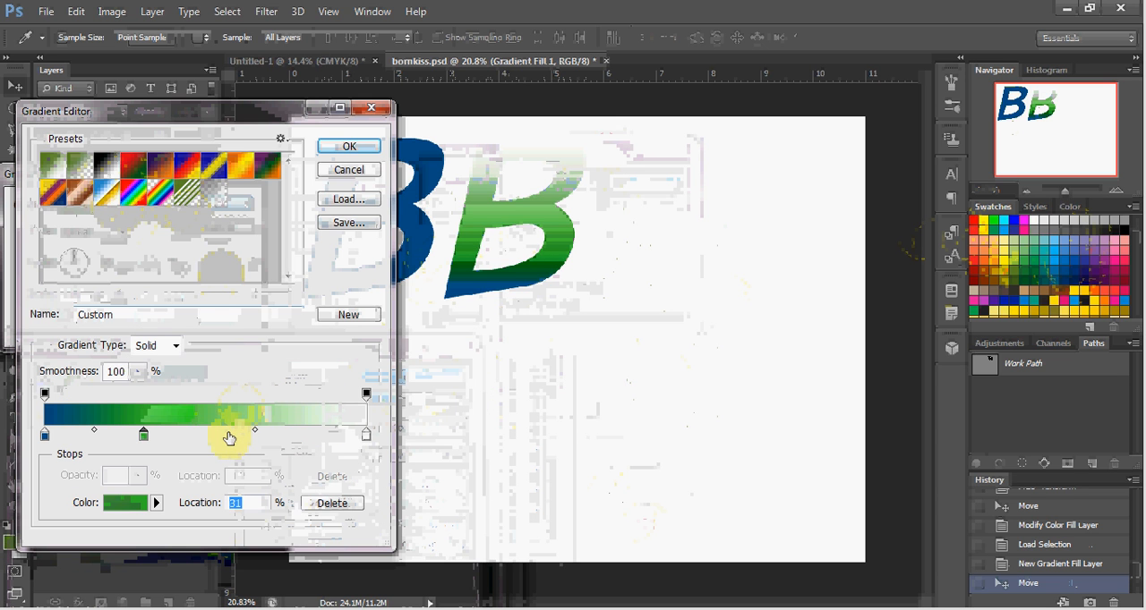
Step: Add a color stop at 59% on the gradient and set it to bright red, RGB 247, 4, 33
{"action": "left_click", "coordinate": [235, 435]}
{"action": "double_click", "coordinate": [236, 436]}
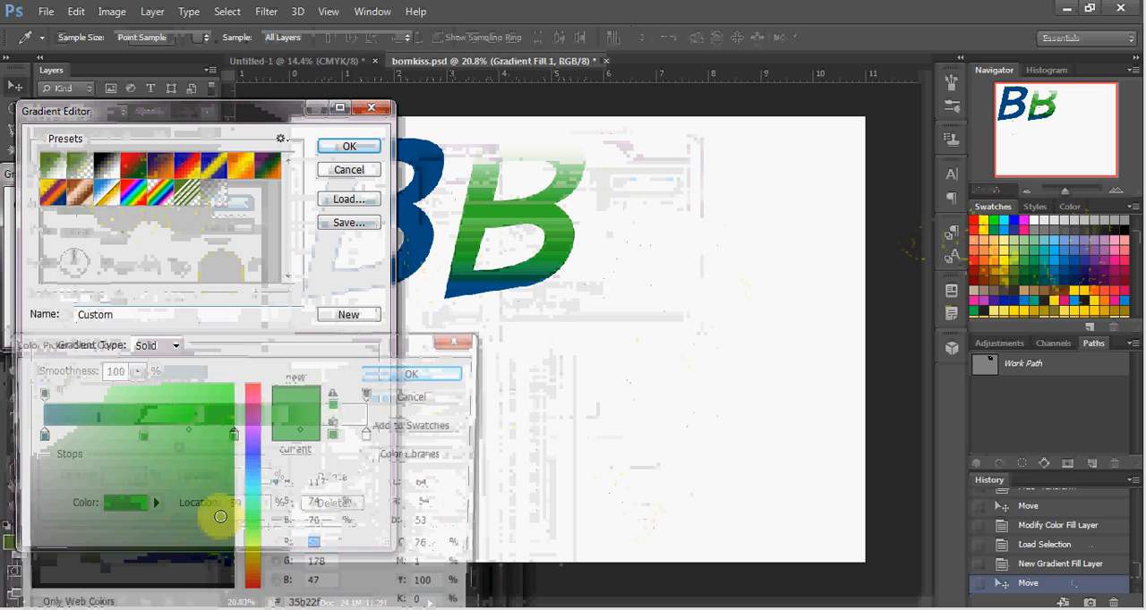
{"action": "left_click", "coordinate": [254, 389]}
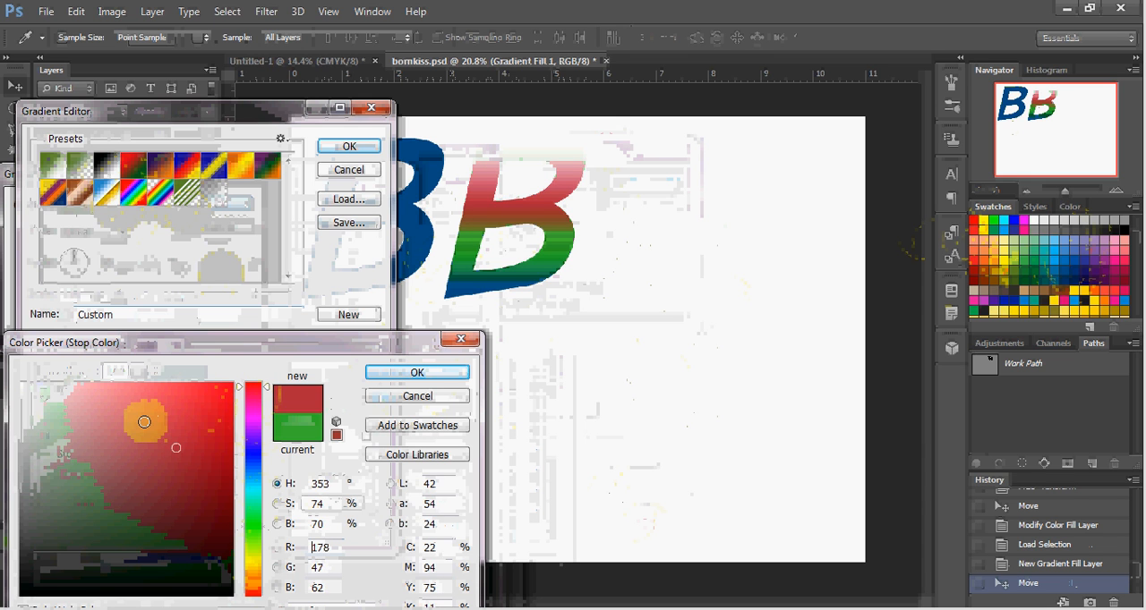
{"action": "left_click", "coordinate": [154, 421]}
{"action": "left_click", "coordinate": [208, 471]}
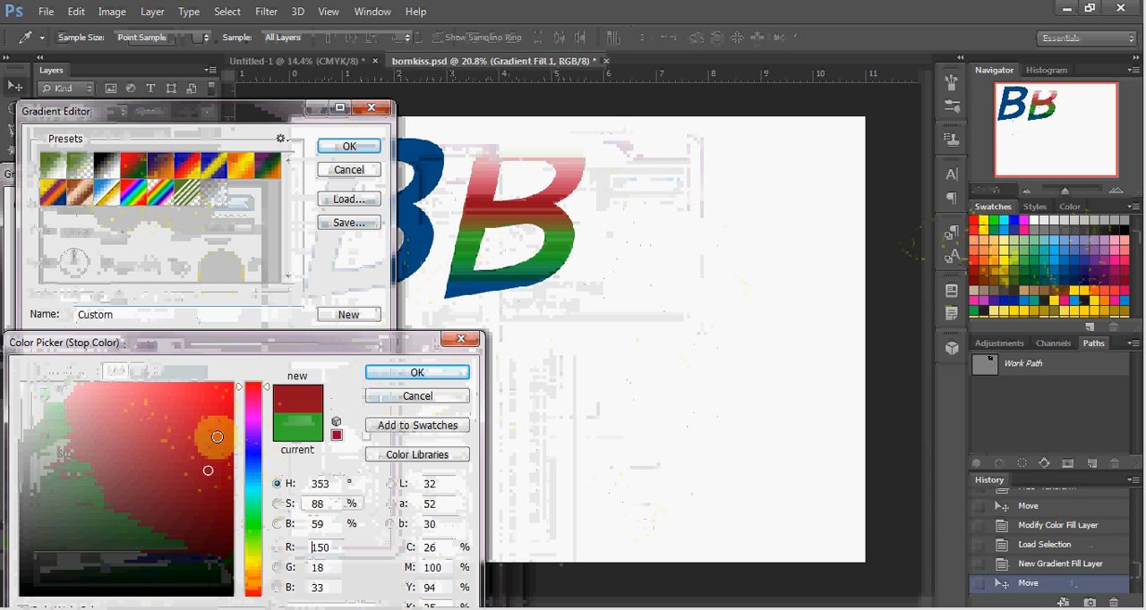
{"action": "left_click", "coordinate": [217, 429]}
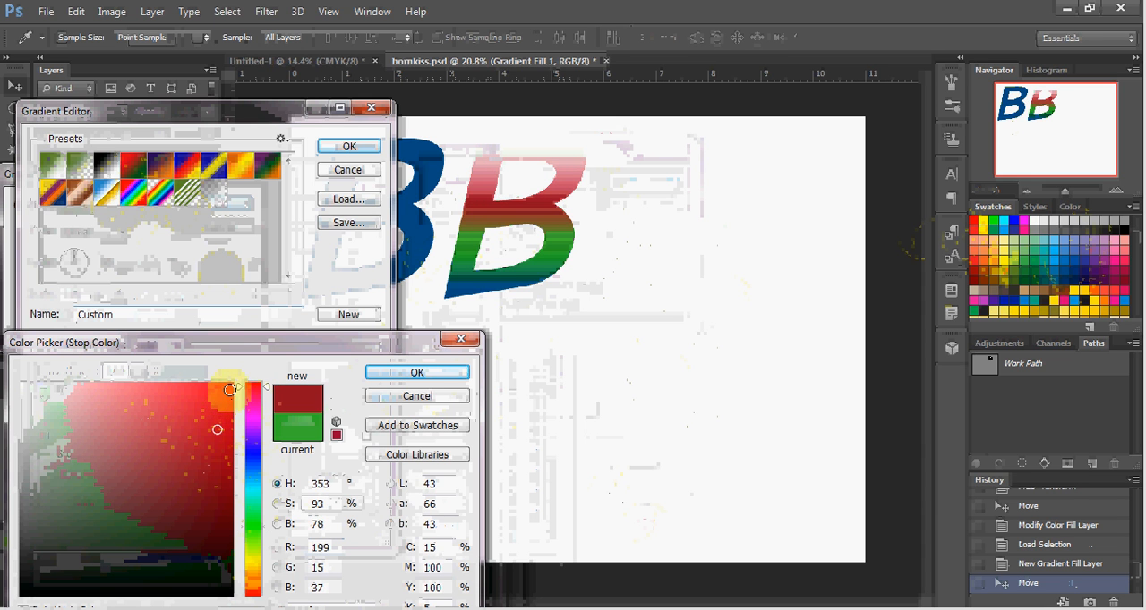
{"action": "left_click", "coordinate": [230, 390]}
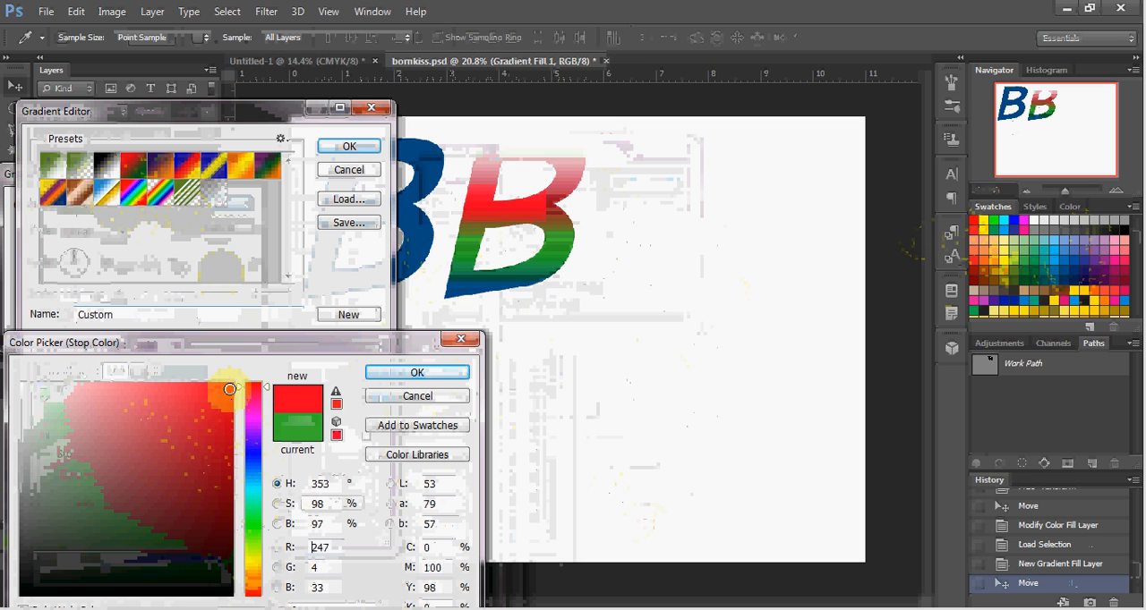
{"action": "left_click", "coordinate": [391, 373]}
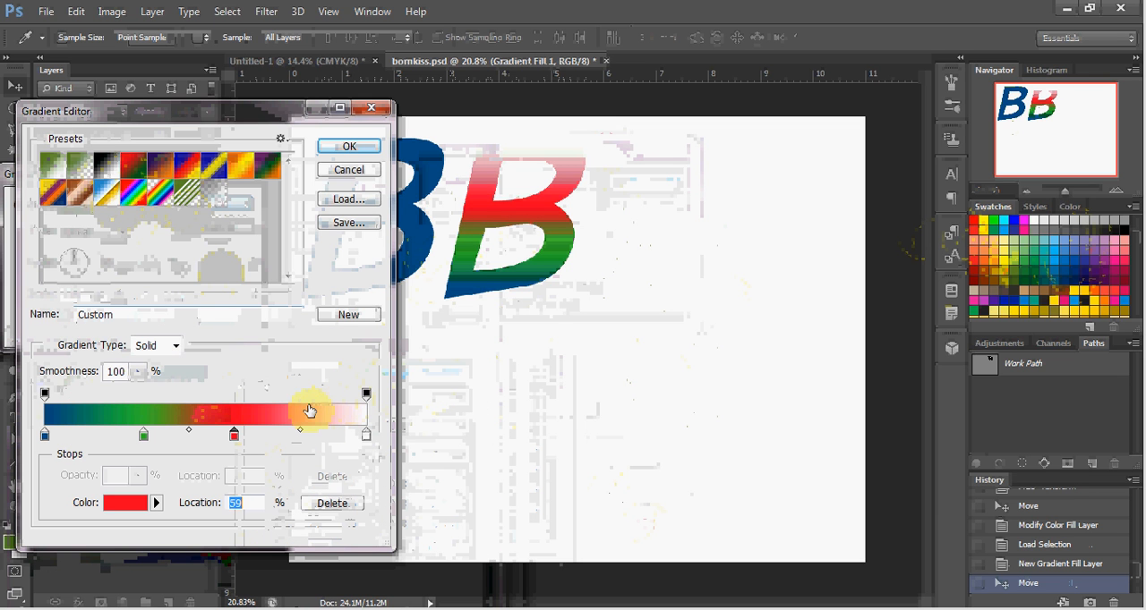
Step: Replace the gradient's white end stop with a muted purple, RGB 130, 124, 172
{"action": "left_click", "coordinate": [366, 438]}
{"action": "double_click", "coordinate": [367, 438]}
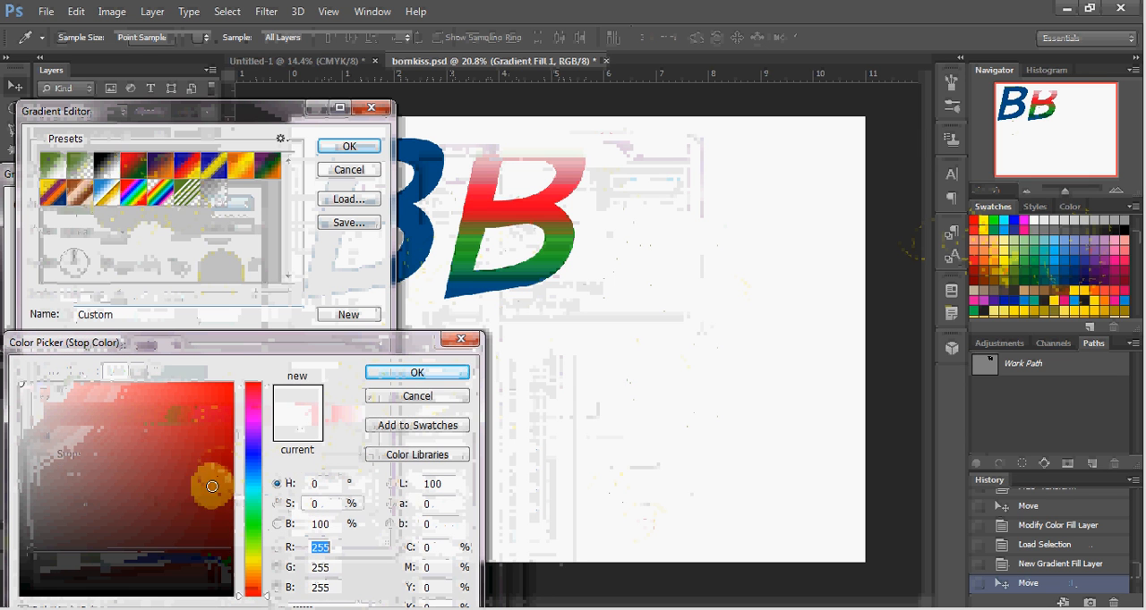
{"action": "left_click", "coordinate": [198, 526]}
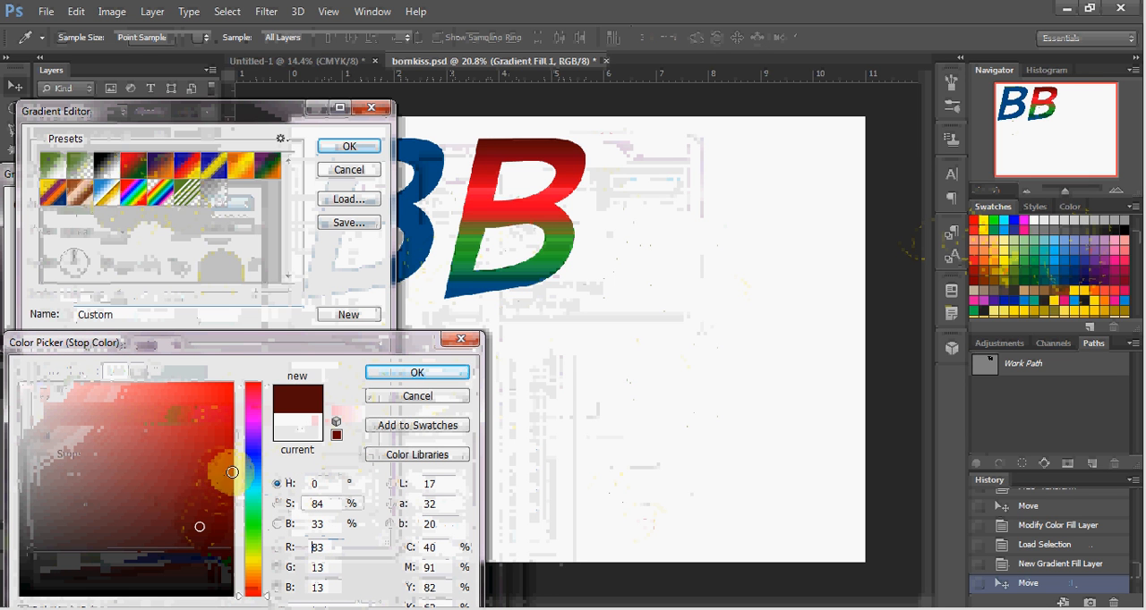
{"action": "left_click", "coordinate": [256, 450]}
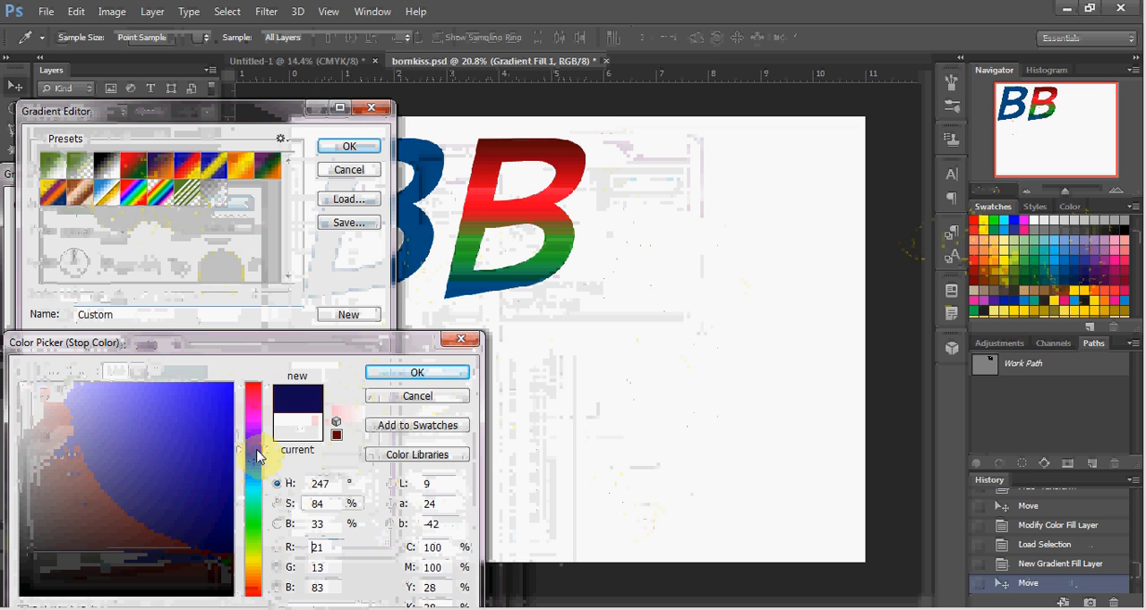
{"action": "left_click", "coordinate": [104, 429]}
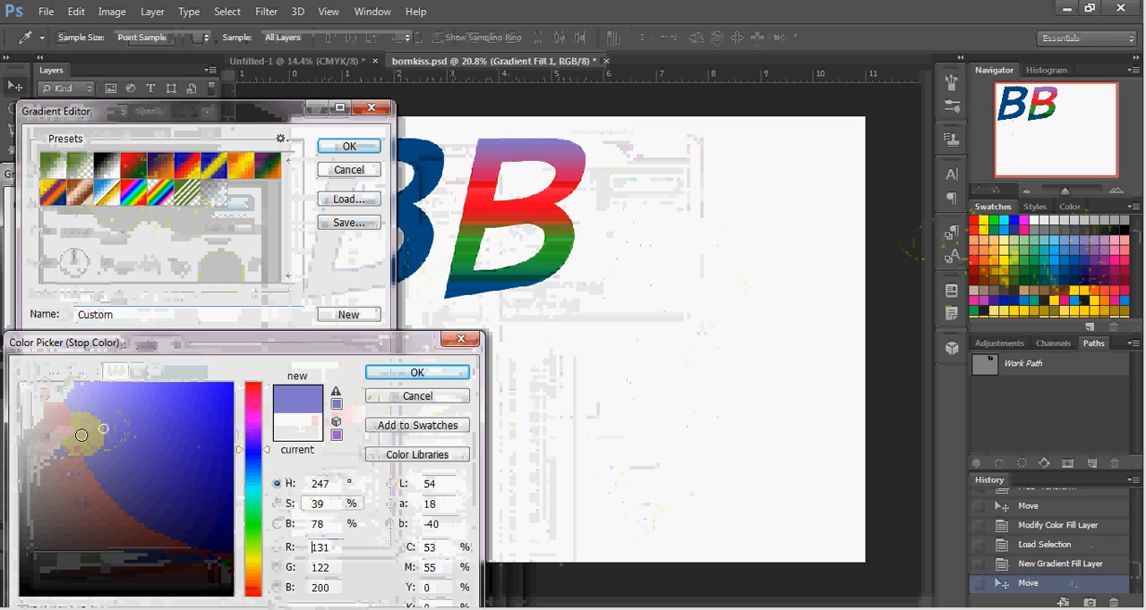
{"action": "left_click", "coordinate": [79, 452]}
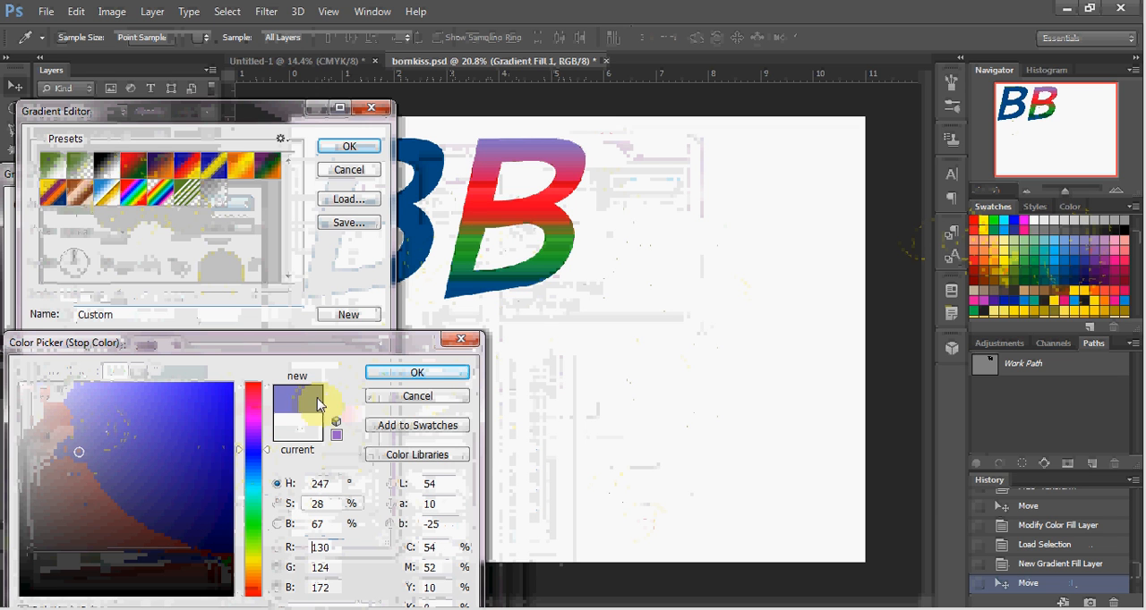
{"action": "left_click", "coordinate": [388, 379]}
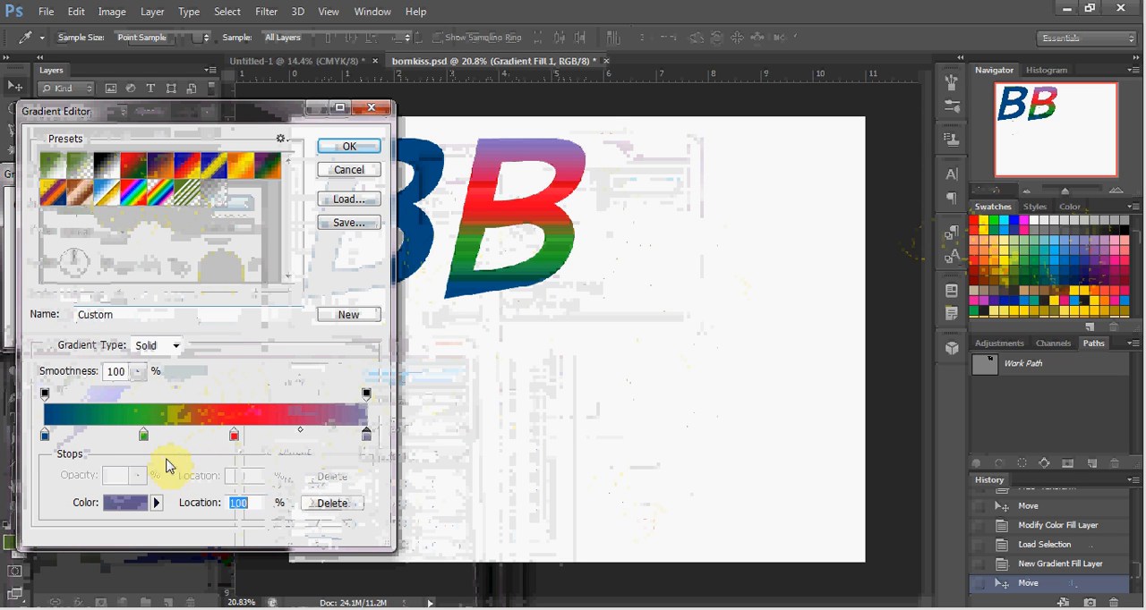
Step: Accept the edited gradient and set the second B's gradient fill angle to 19.98°
{"action": "left_click", "coordinate": [333, 147]}
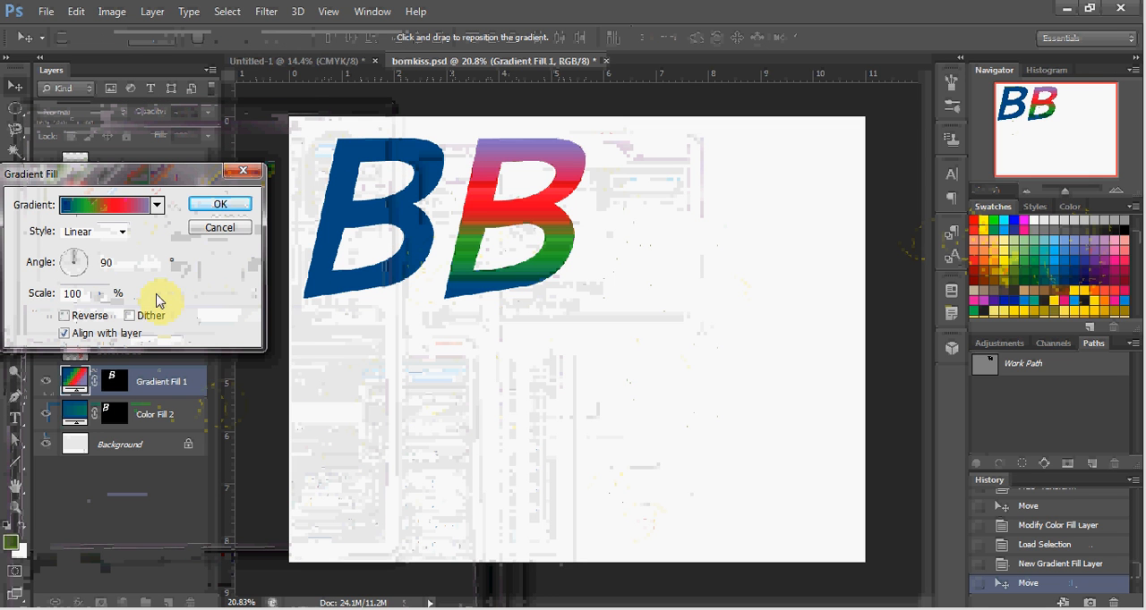
{"action": "left_click", "coordinate": [83, 265]}
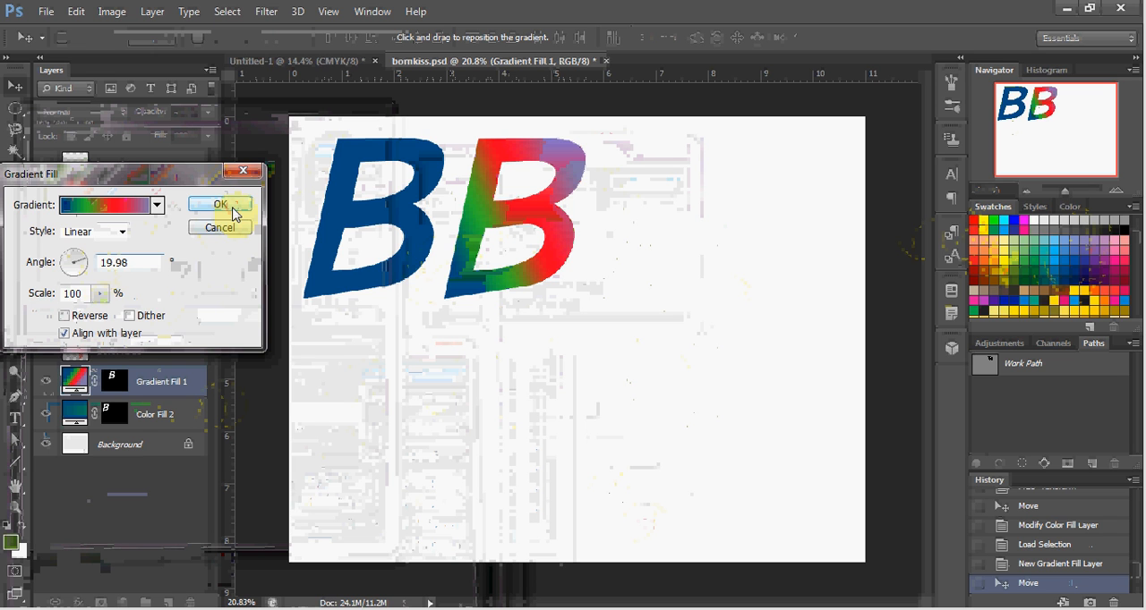
{"action": "left_click", "coordinate": [232, 213]}
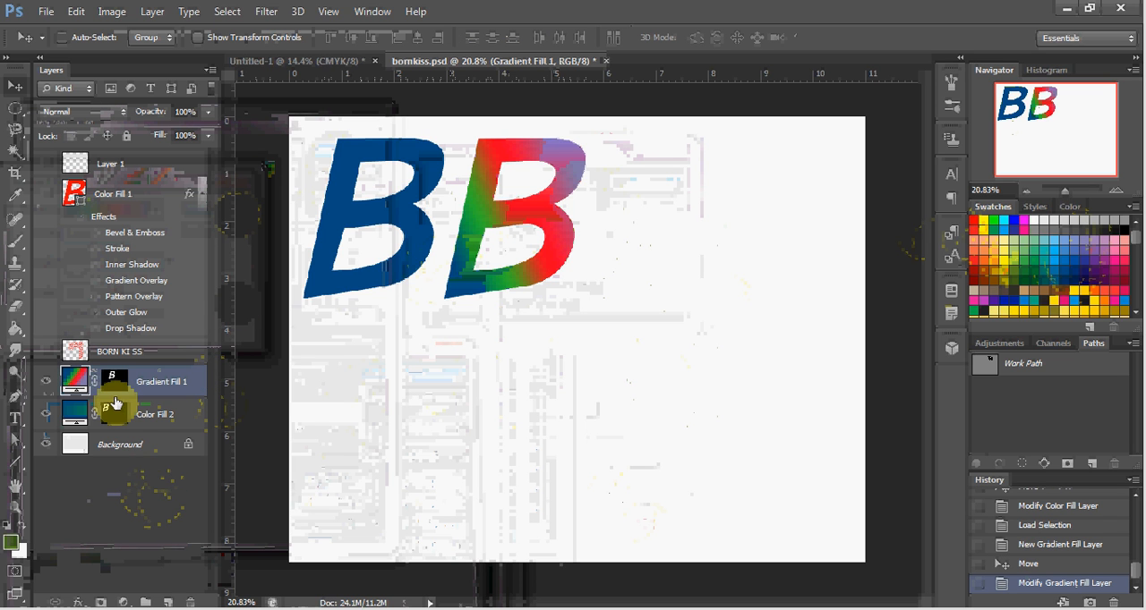
Step: Add a pattern fill layer at 100% scale from the gradient B's mask selection and move the patterned B beside the gradient one
{"action": "left_click_drag", "start_coordinate": [112, 398], "coordinate": [117, 383]}
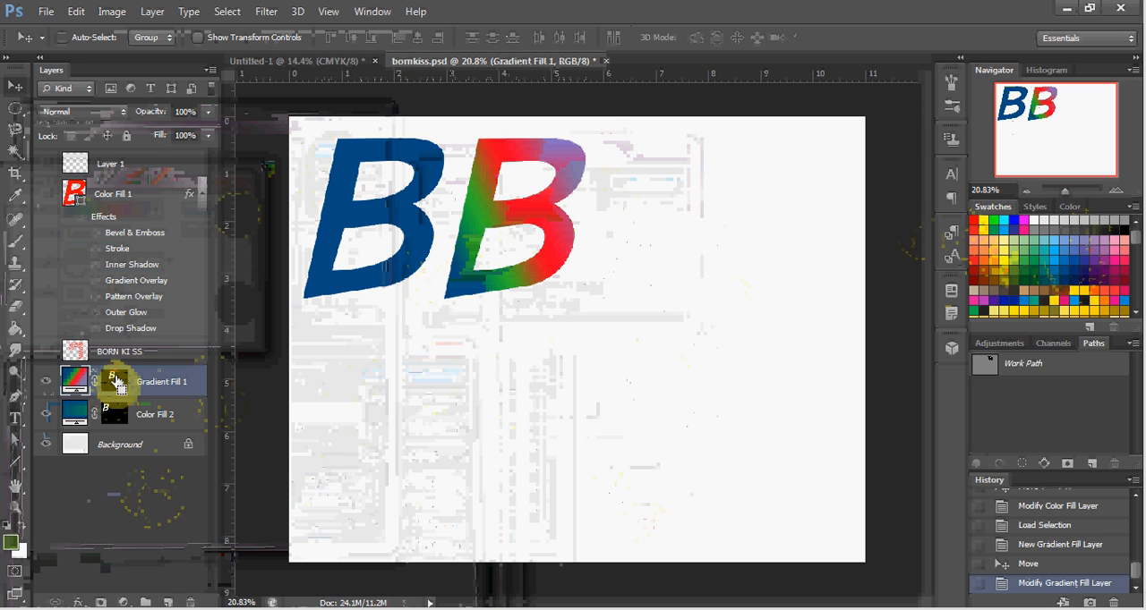
{"action": "left_click", "coordinate": [114, 381], "text": "ctrl"}
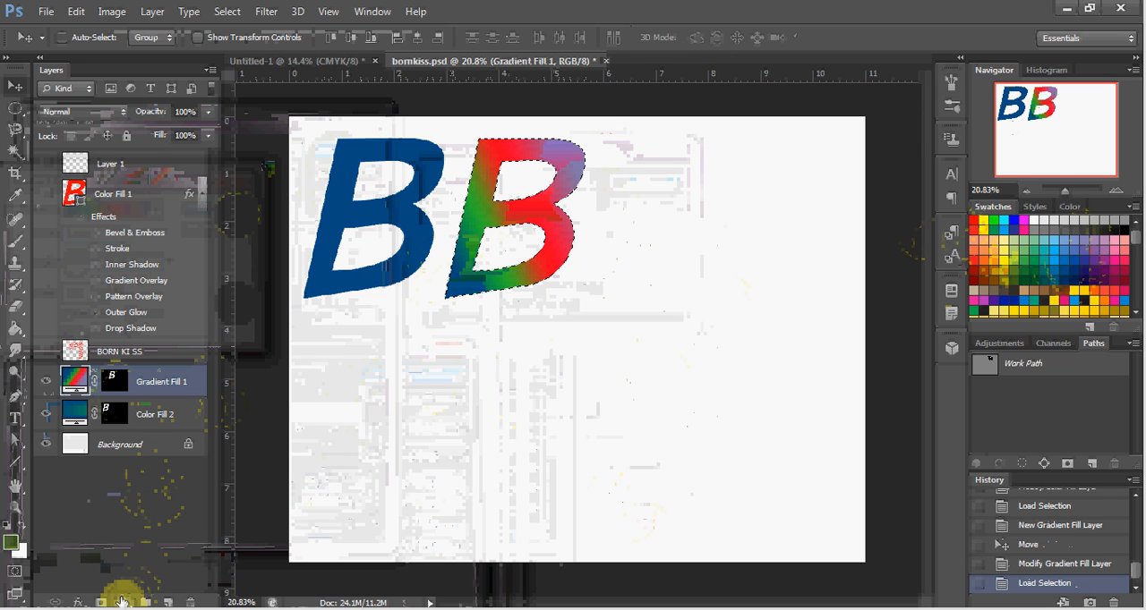
{"action": "left_click", "coordinate": [122, 601]}
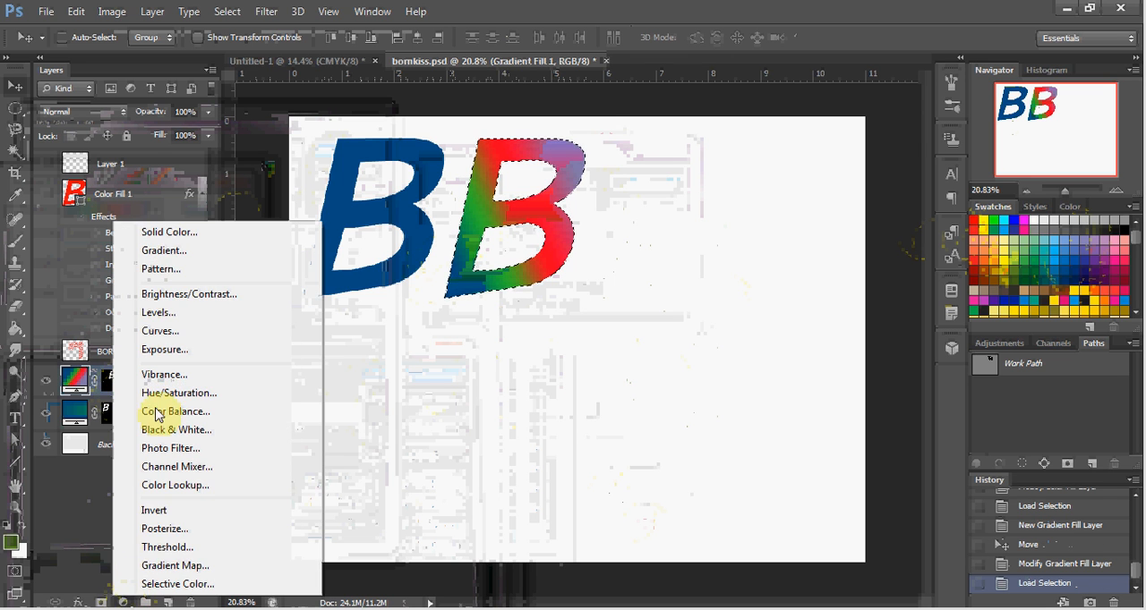
{"action": "left_click", "coordinate": [197, 272]}
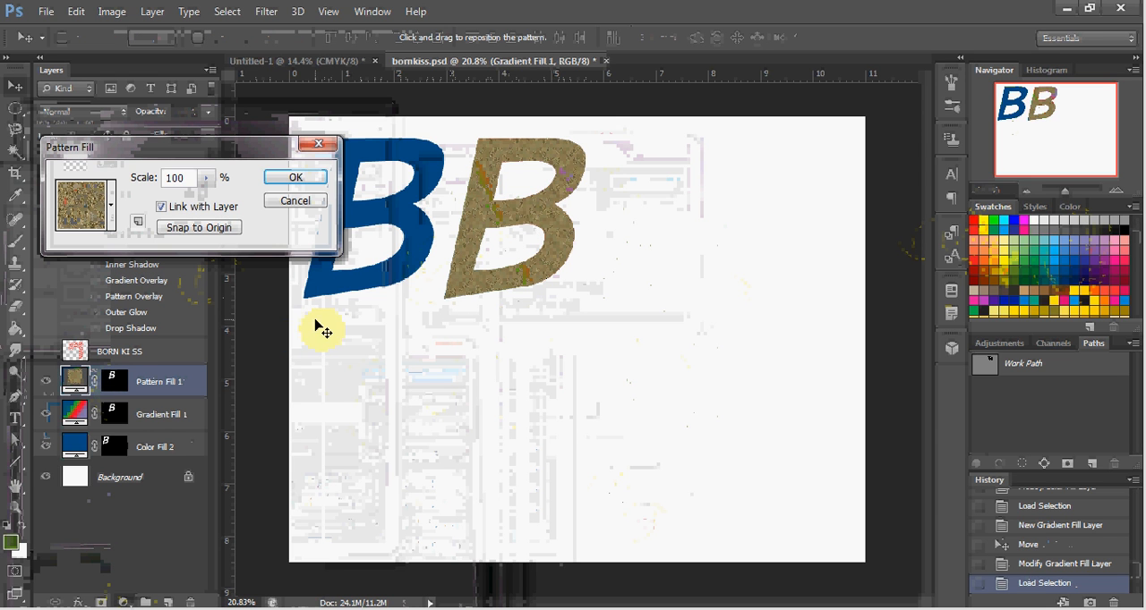
{"action": "left_click", "coordinate": [295, 178]}
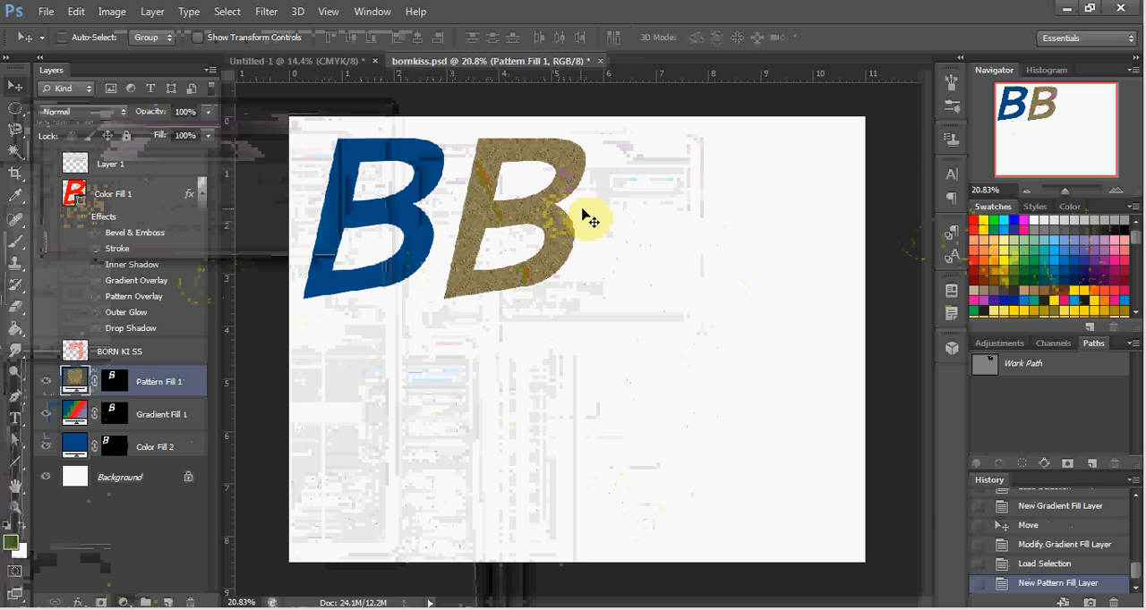
{"action": "left_click_drag", "start_coordinate": [591, 231], "coordinate": [708, 226]}
{"action": "left_click_drag", "start_coordinate": [707, 227], "coordinate": [703, 230]}
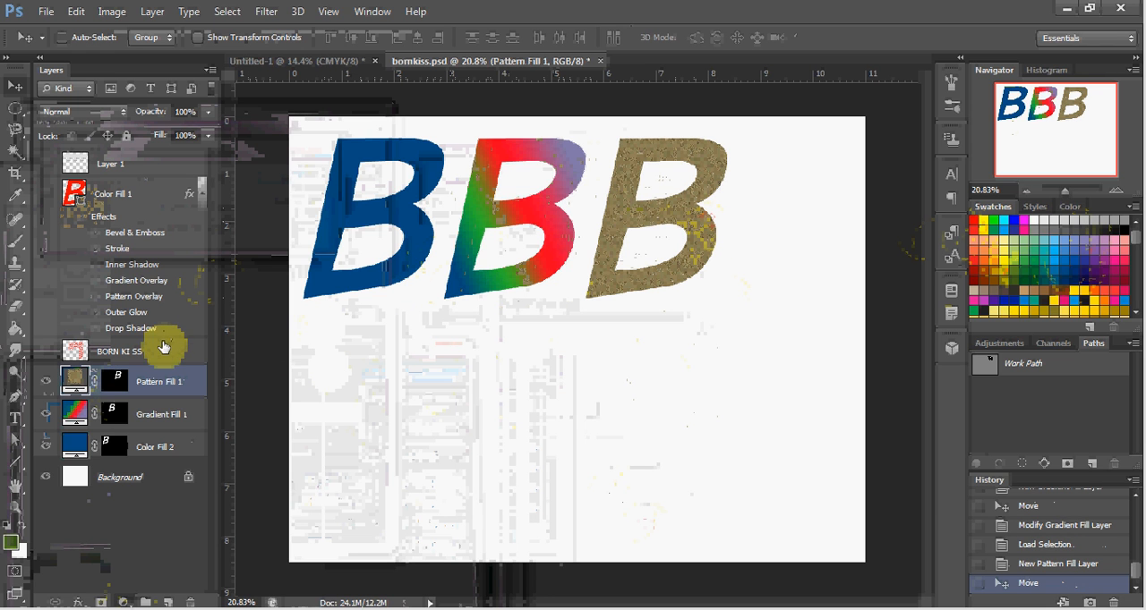
Step: Change the third B's fill to the gray stone pattern with black spots and diagonal white streaks
{"action": "double_click", "coordinate": [74, 383]}
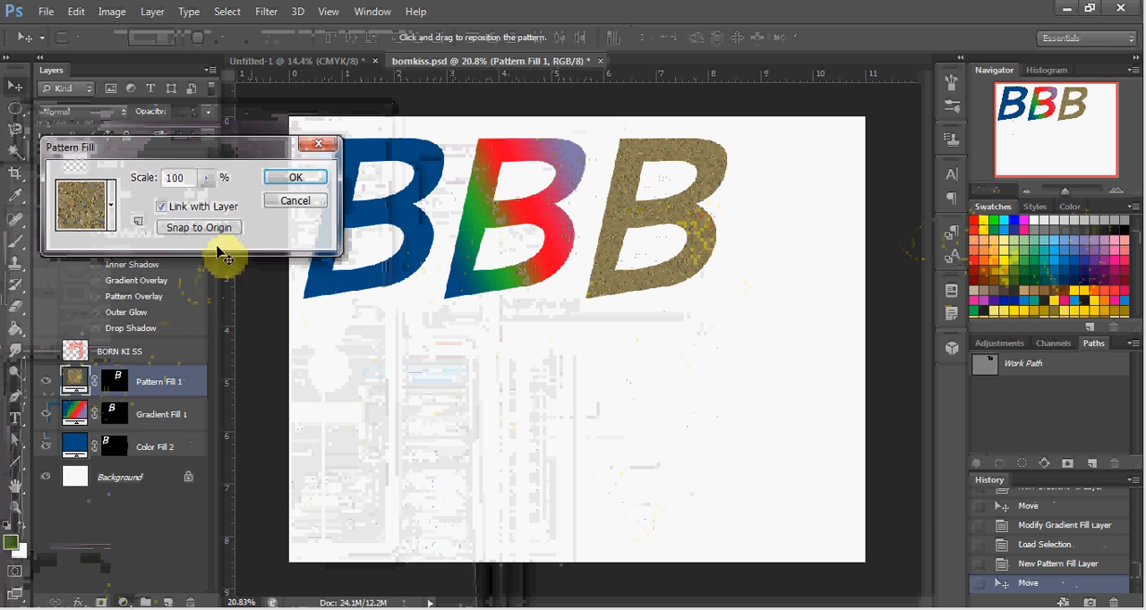
{"action": "left_click", "coordinate": [112, 211]}
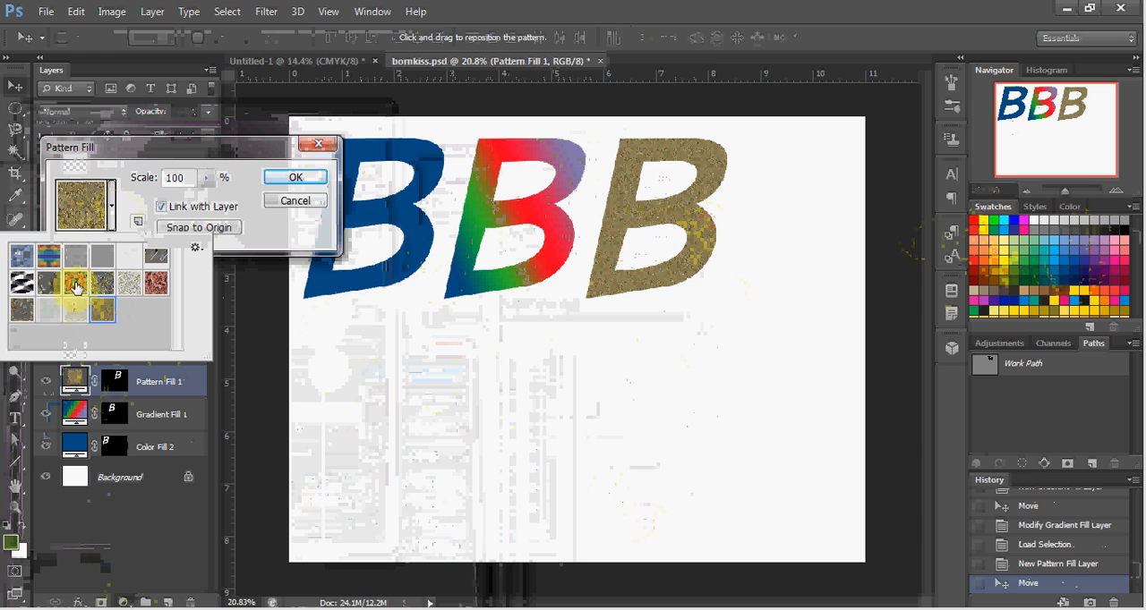
{"action": "left_click", "coordinate": [79, 285]}
{"action": "left_click", "coordinate": [101, 307]}
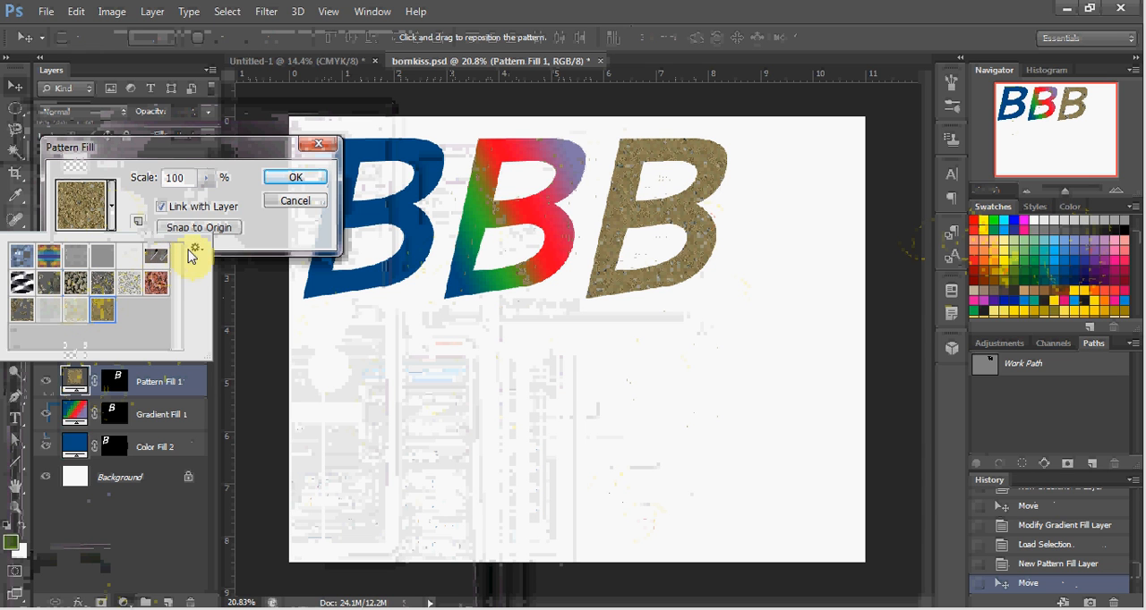
{"action": "left_click", "coordinate": [106, 286]}
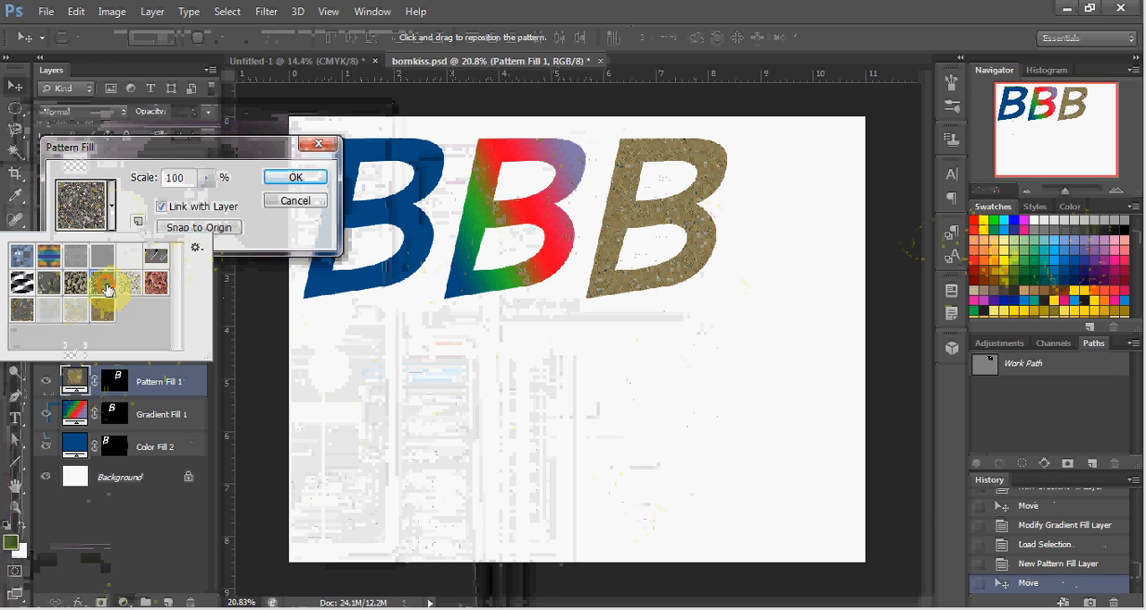
{"action": "left_click", "coordinate": [157, 260]}
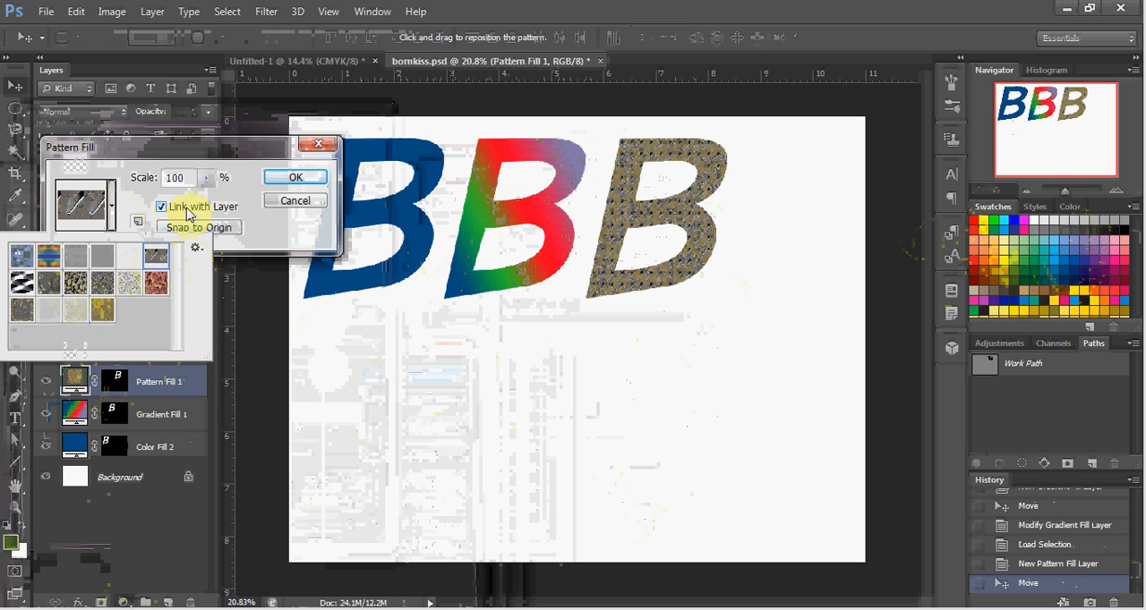
{"action": "left_click", "coordinate": [207, 206]}
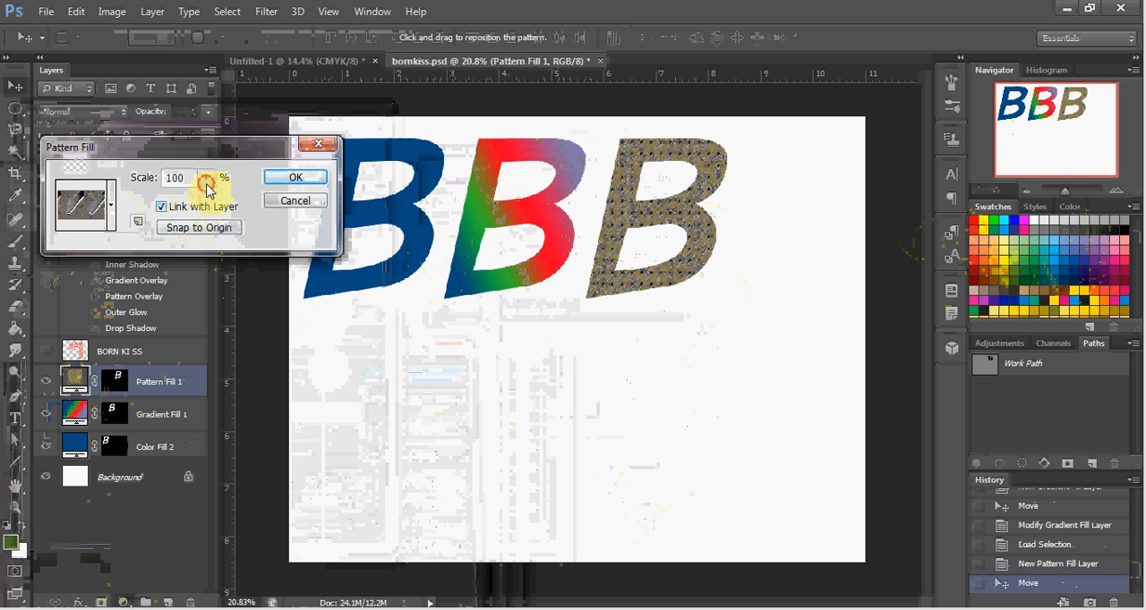
Step: Scale the third B's pattern to 318% and accept the pattern fill
{"action": "left_click", "coordinate": [206, 177]}
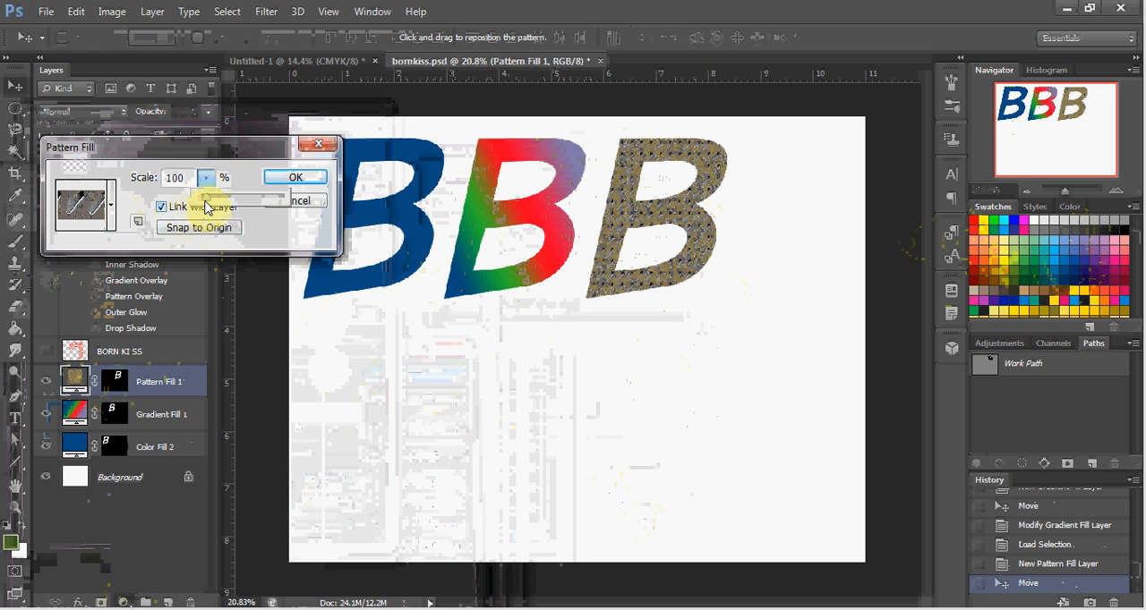
{"action": "left_click_drag", "start_coordinate": [208, 205], "coordinate": [234, 204]}
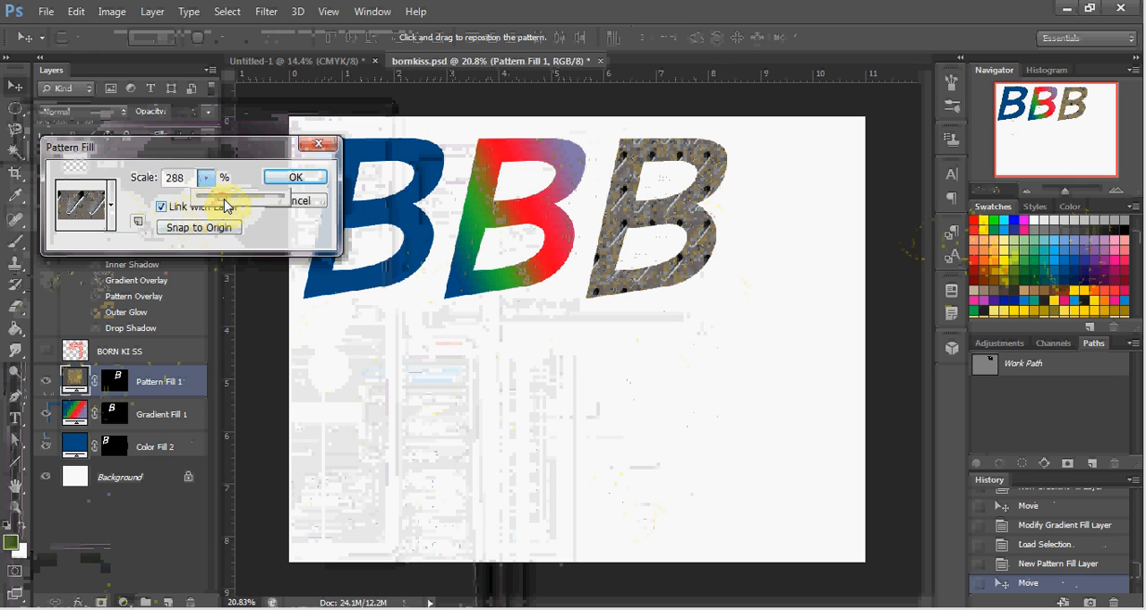
{"action": "left_click_drag", "start_coordinate": [224, 205], "coordinate": [226, 205]}
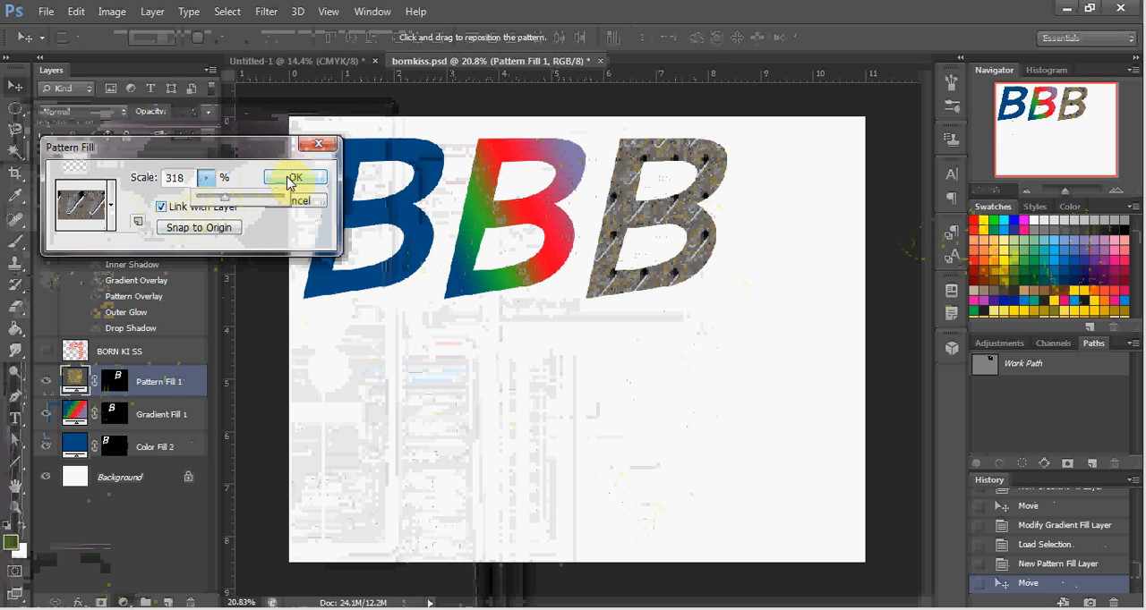
{"action": "left_click", "coordinate": [287, 180]}
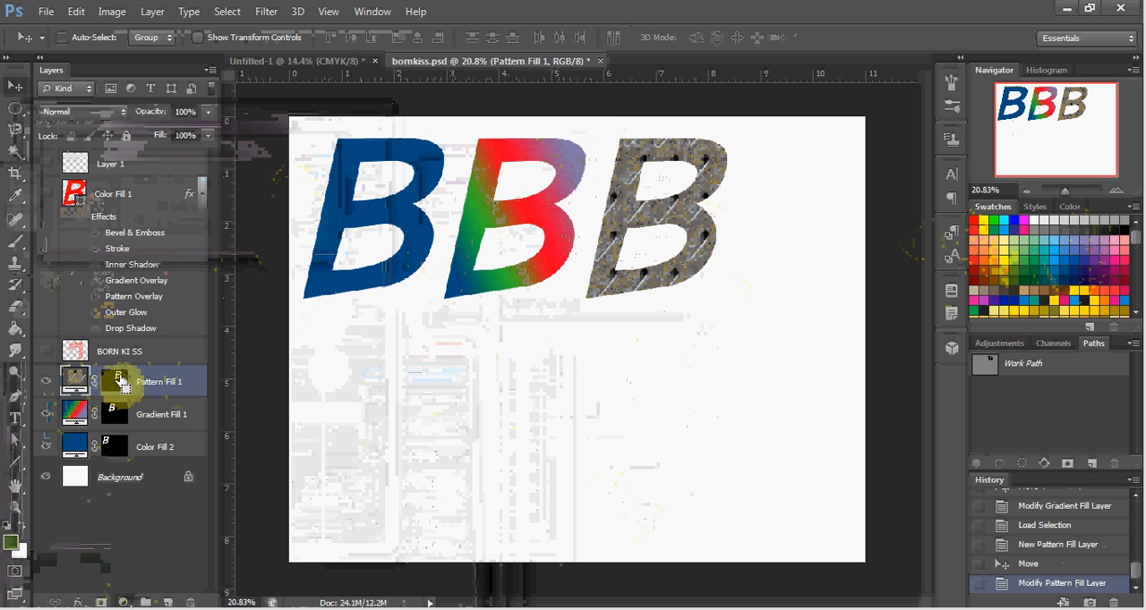
Step: Add a Threshold adjustment layer limited to the patterned B's mask selection and set its threshold level to 121
{"action": "left_click", "coordinate": [121, 380], "text": "ctrl"}
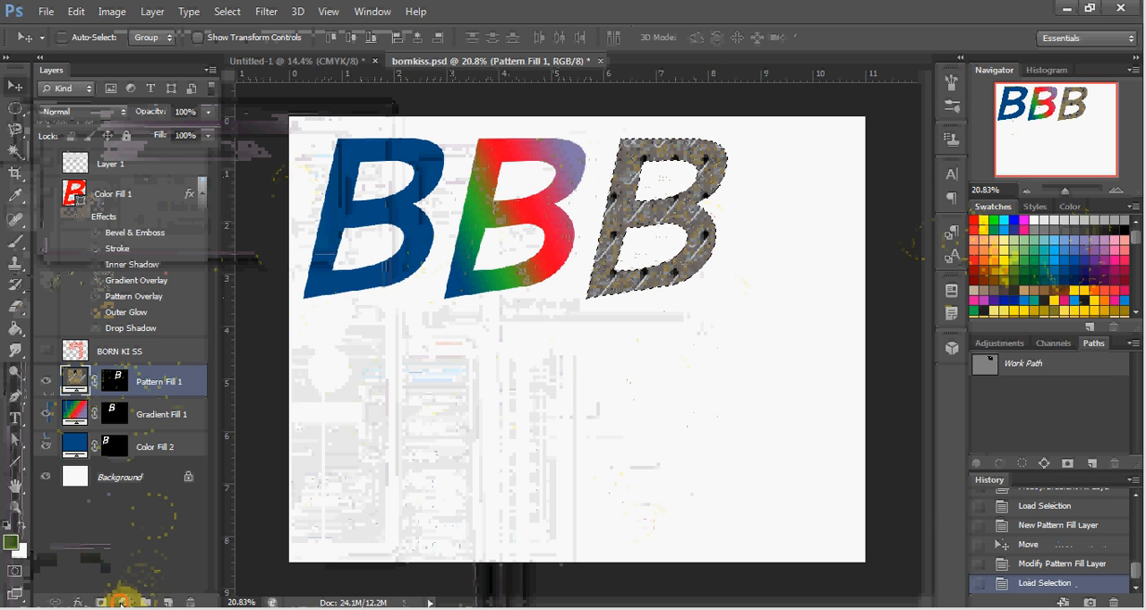
{"action": "left_click", "coordinate": [121, 601]}
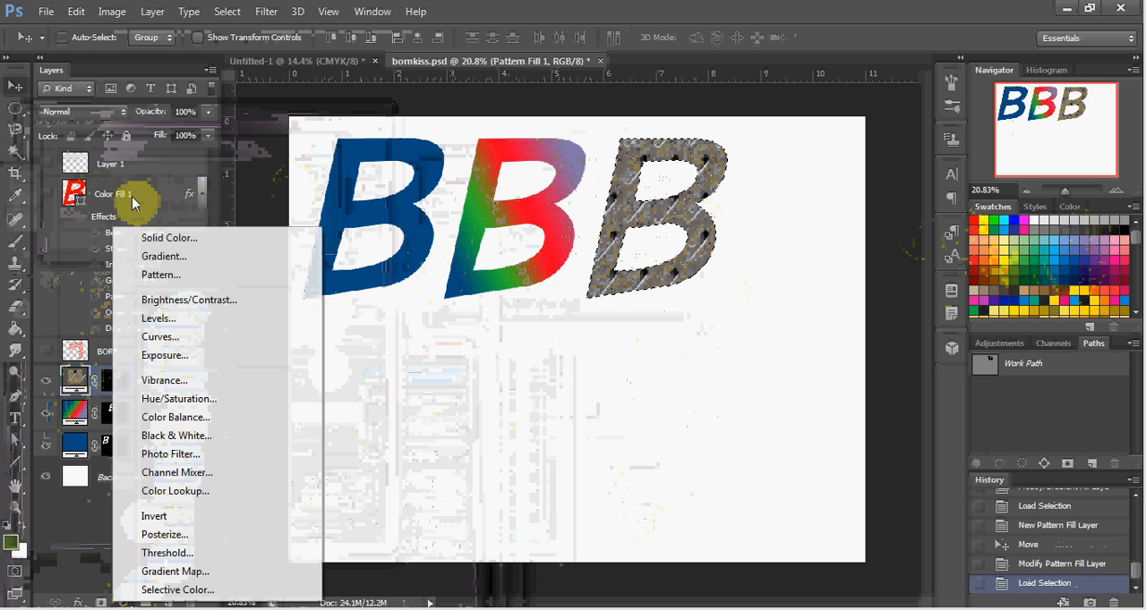
{"action": "left_click", "coordinate": [166, 554]}
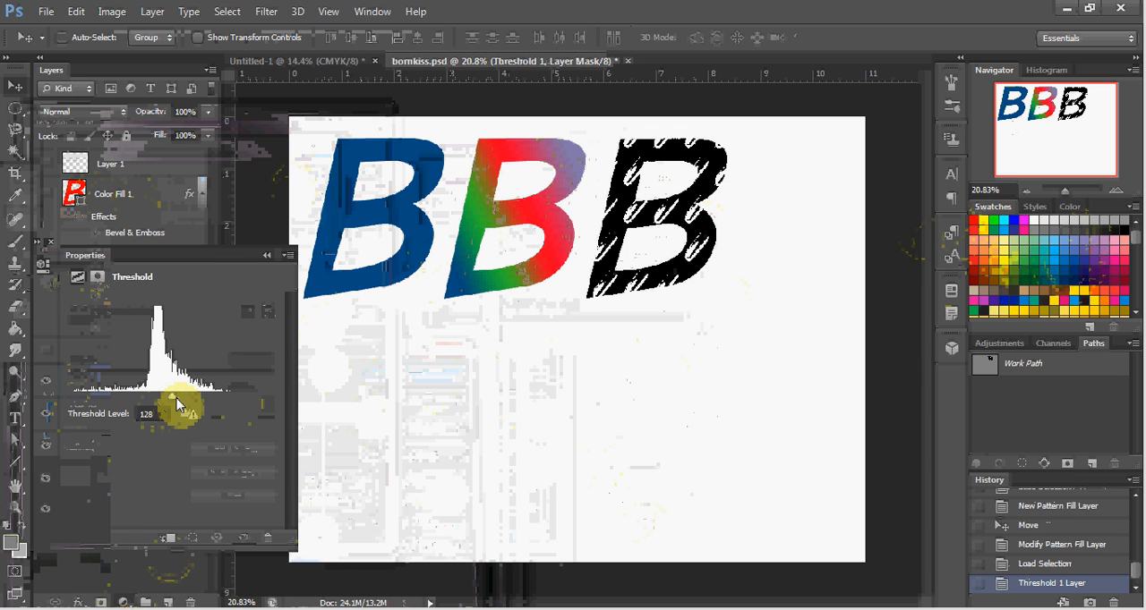
{"action": "mouse_move", "coordinate": [173, 396]}
{"action": "left_mouse_down"}
{"action": "mouse_move", "coordinate": [197, 401]}
{"action": "mouse_move", "coordinate": [164, 409]}
{"action": "left_mouse_up"}
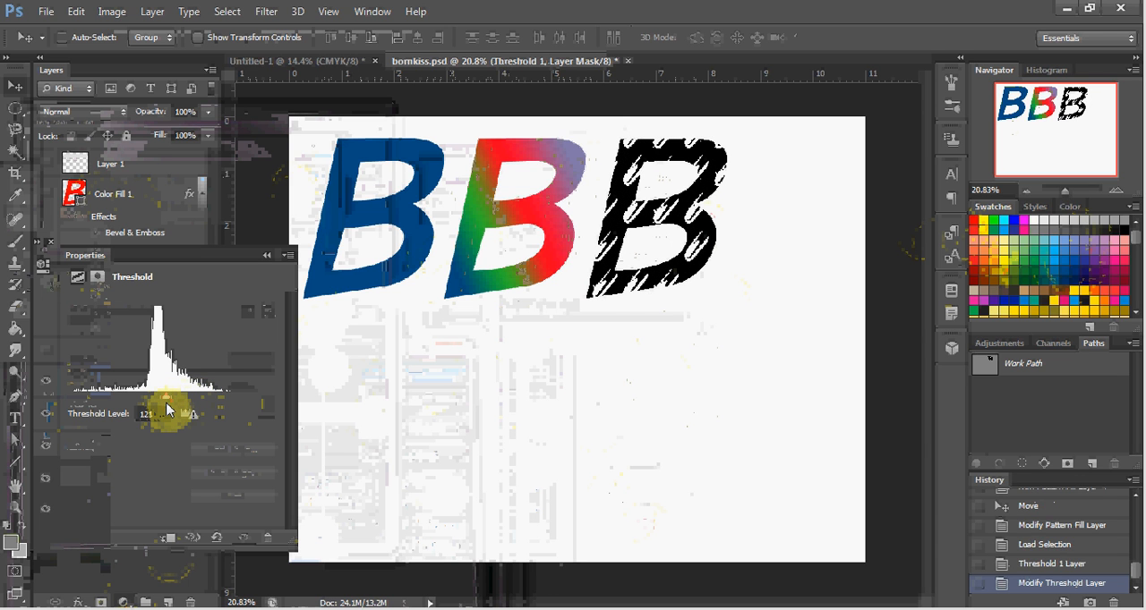
Step: Compare the patterned B with and without the threshold effect by hiding and showing the Threshold layer
{"action": "left_click", "coordinate": [268, 259]}
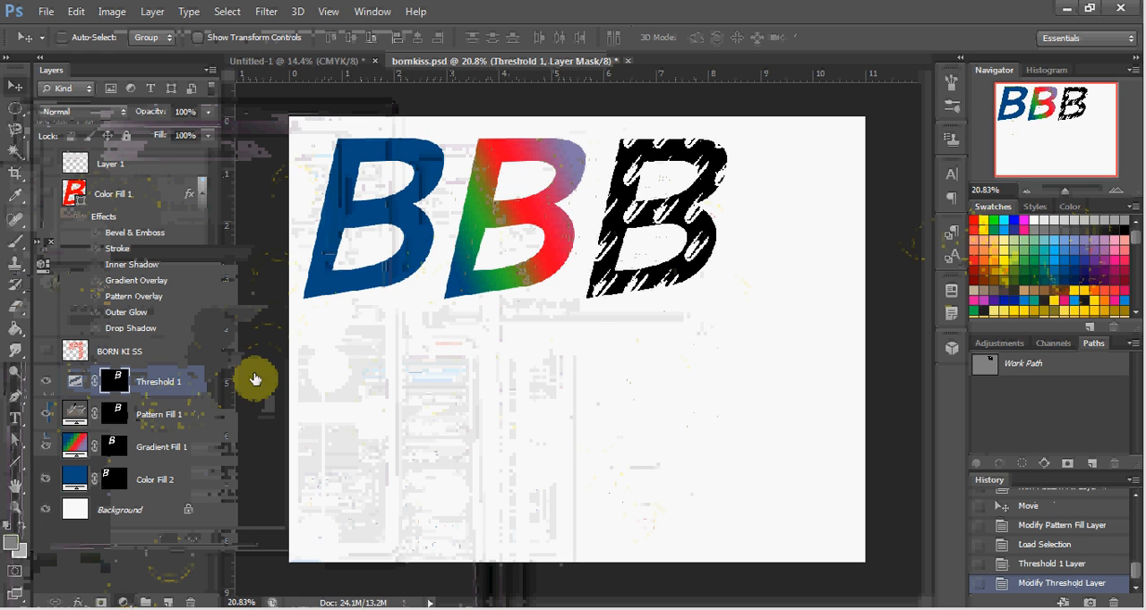
{"action": "mouse_move", "coordinate": [673, 279]}
{"action": "left_mouse_down"}
{"action": "mouse_move", "coordinate": [731, 263]}
{"action": "mouse_move", "coordinate": [818, 269]}
{"action": "mouse_move", "coordinate": [677, 295]}
{"action": "mouse_move", "coordinate": [659, 311]}
{"action": "mouse_move", "coordinate": [674, 270]}
{"action": "left_mouse_up"}
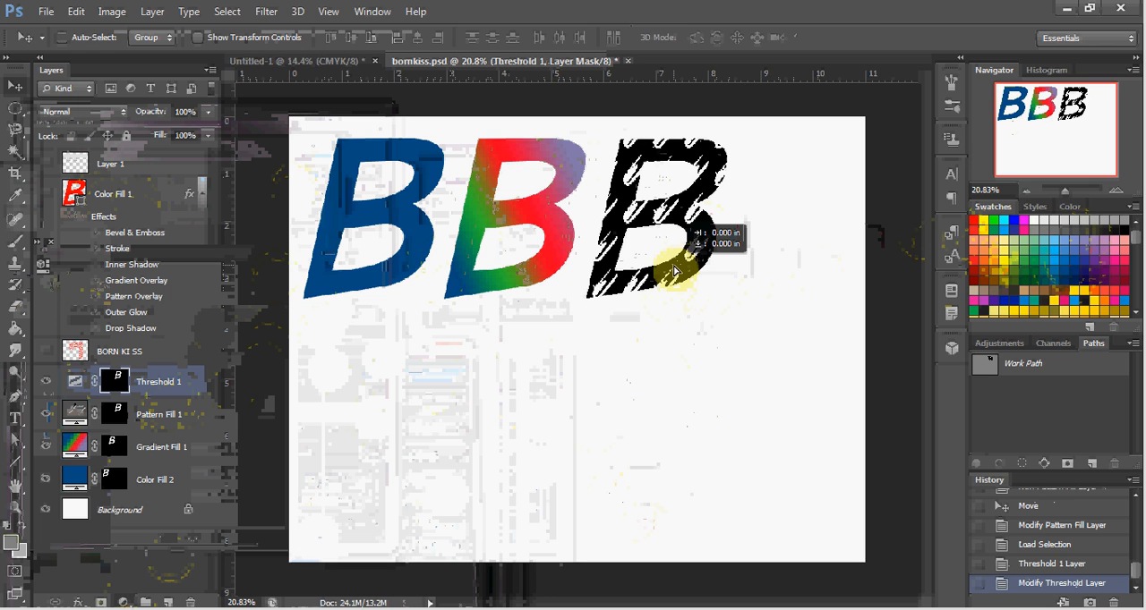
{"action": "left_click_drag", "start_coordinate": [674, 271], "coordinate": [677, 269]}
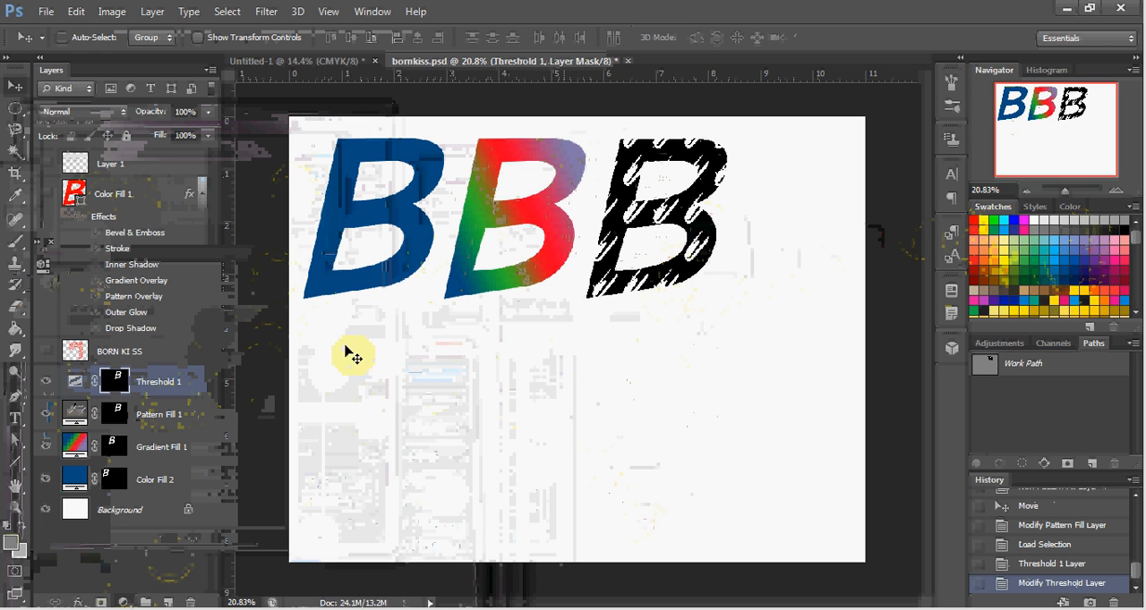
{"action": "left_click", "coordinate": [46, 382]}
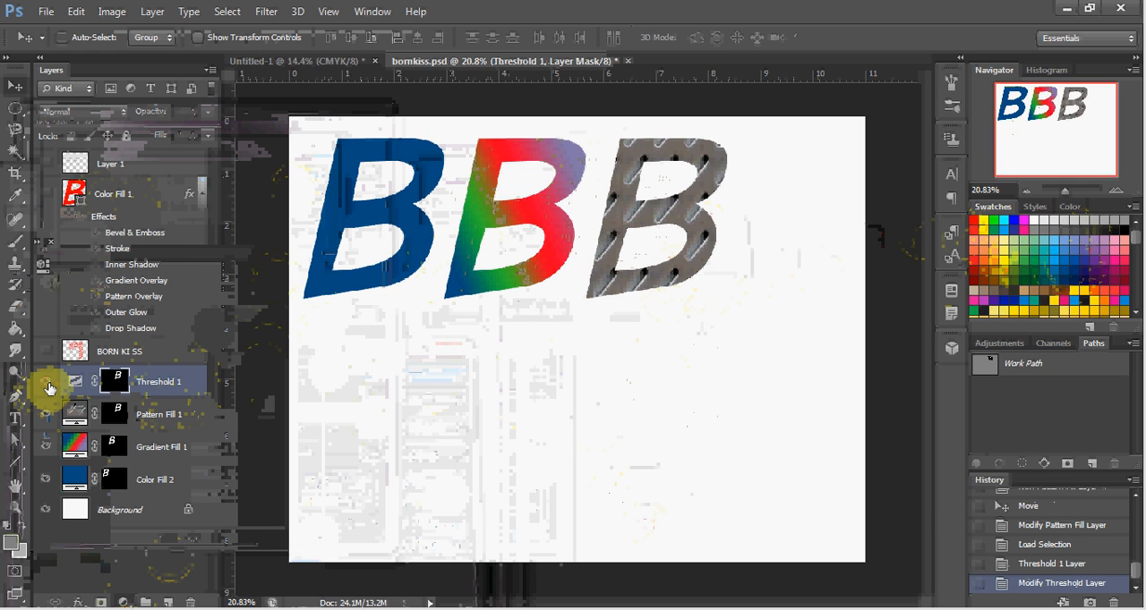
{"action": "left_click", "coordinate": [47, 383]}
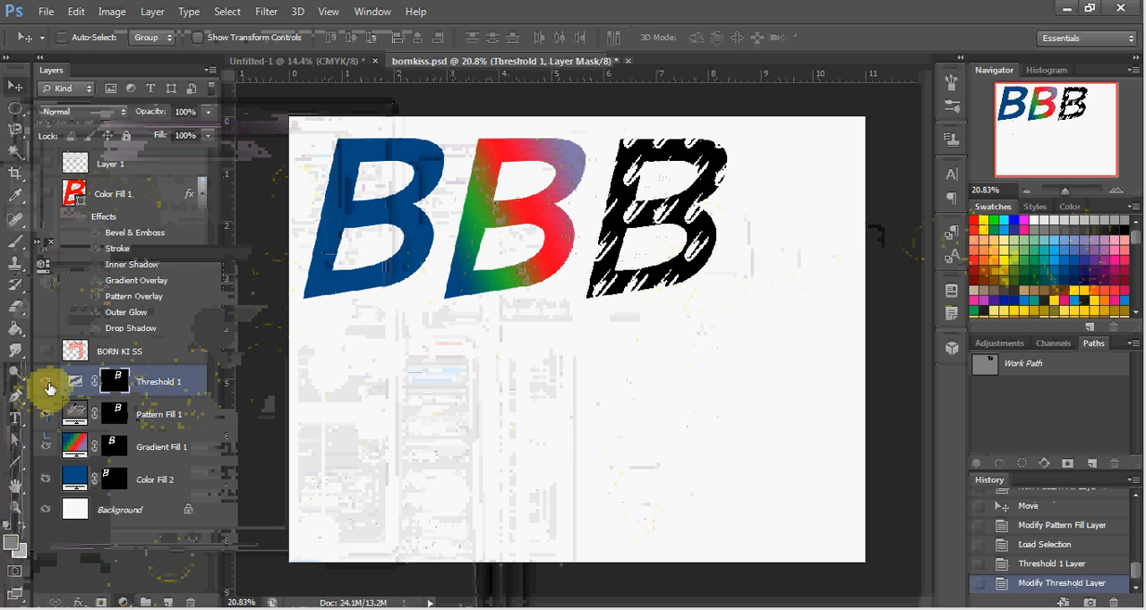
Step: Add a Brightness/Contrast adjustment layer limited to the patterned B's mask selection and set its brightness to 22
{"action": "left_click", "coordinate": [115, 417], "text": "ctrl"}
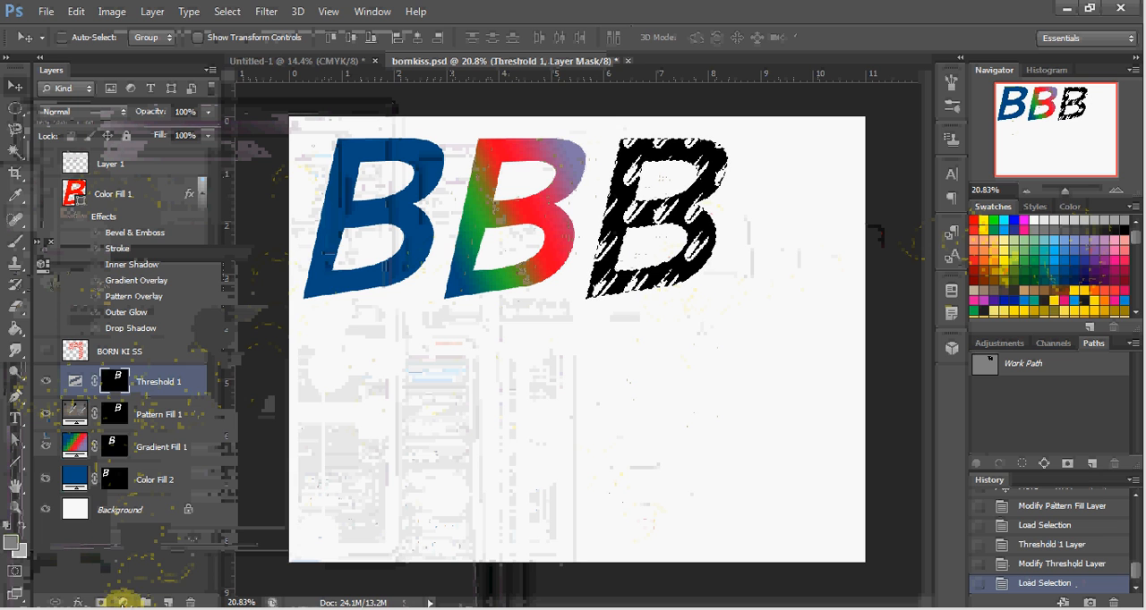
{"action": "left_click", "coordinate": [124, 599]}
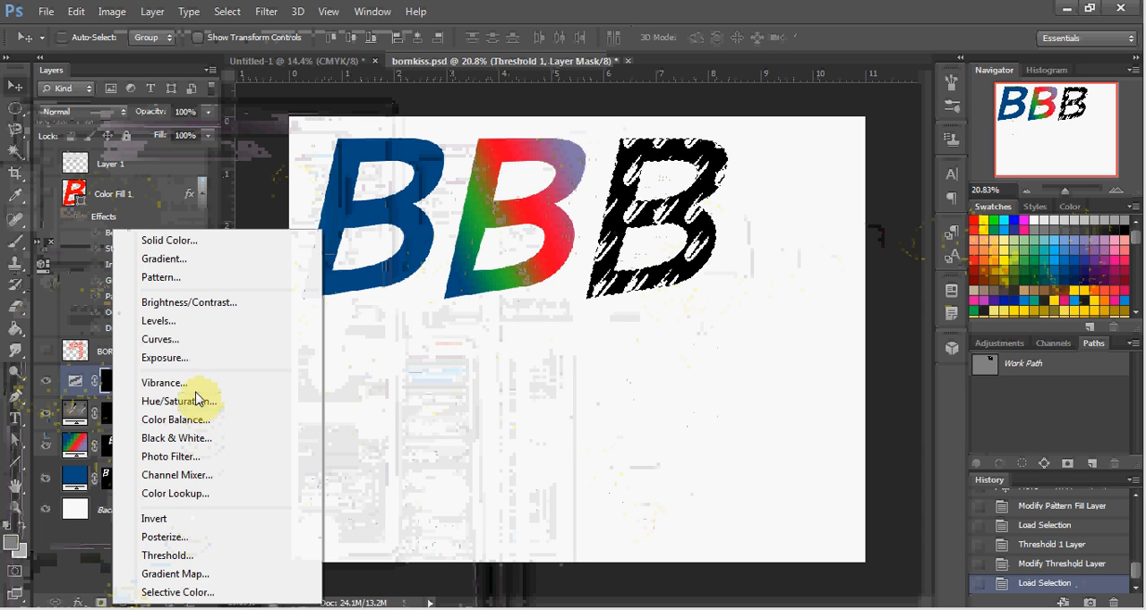
{"action": "left_click", "coordinate": [188, 304]}
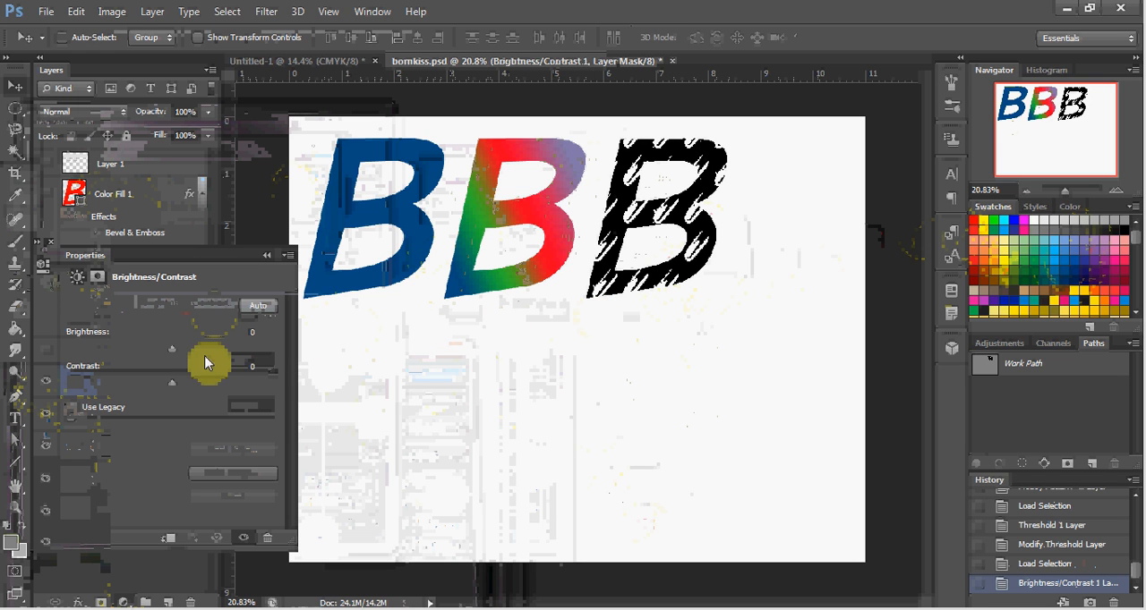
{"action": "left_click_drag", "start_coordinate": [171, 351], "coordinate": [199, 351]}
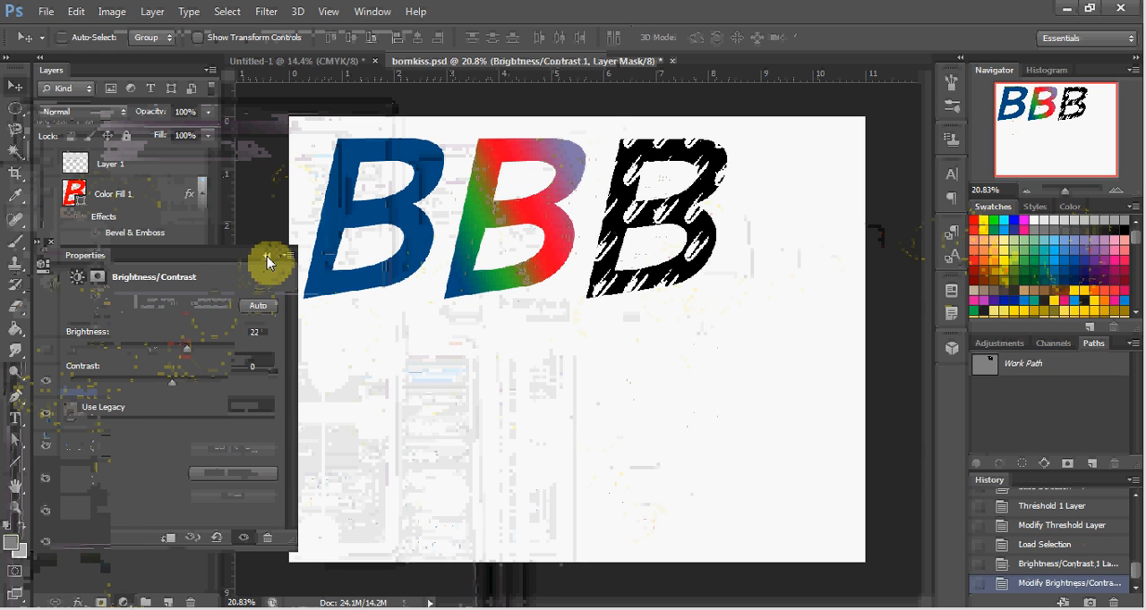
{"action": "left_click", "coordinate": [269, 258]}
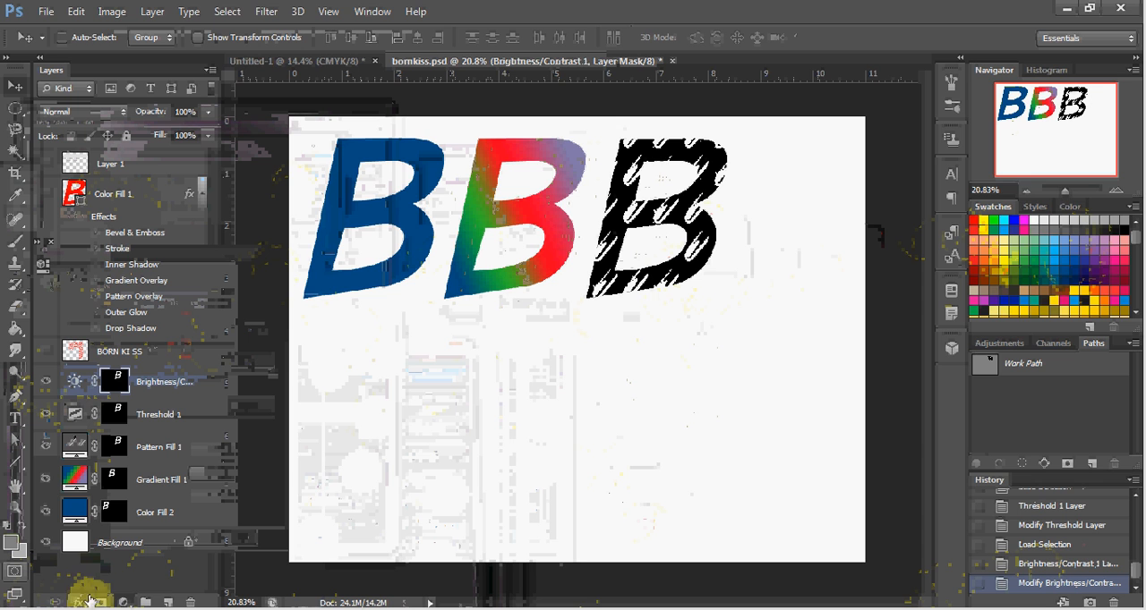
{"action": "left_click", "coordinate": [122, 603]}
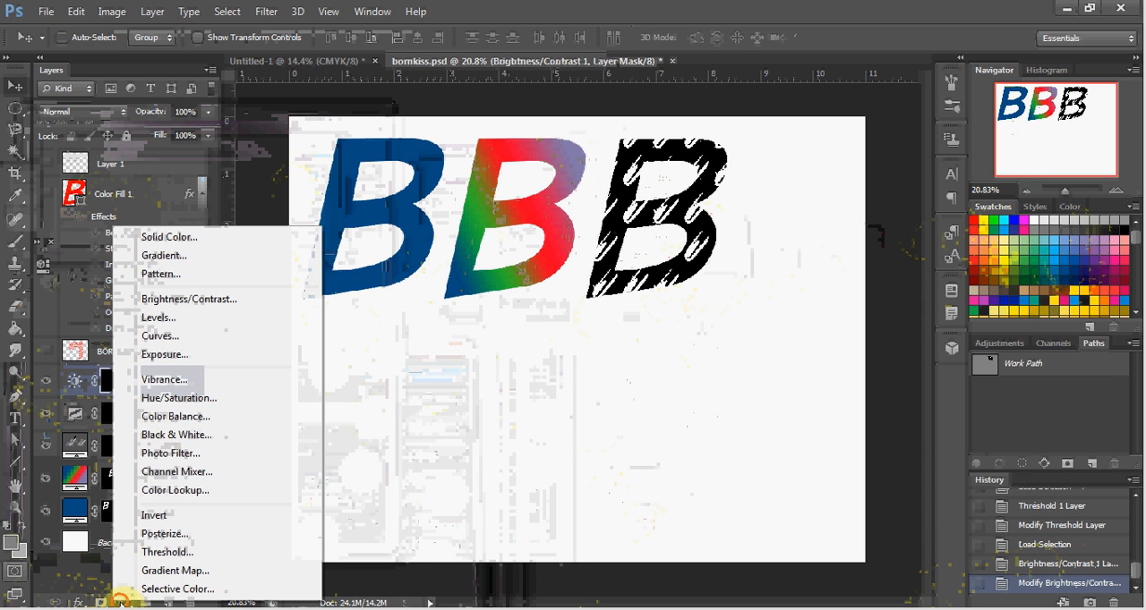
{"action": "left_click", "coordinate": [122, 601]}
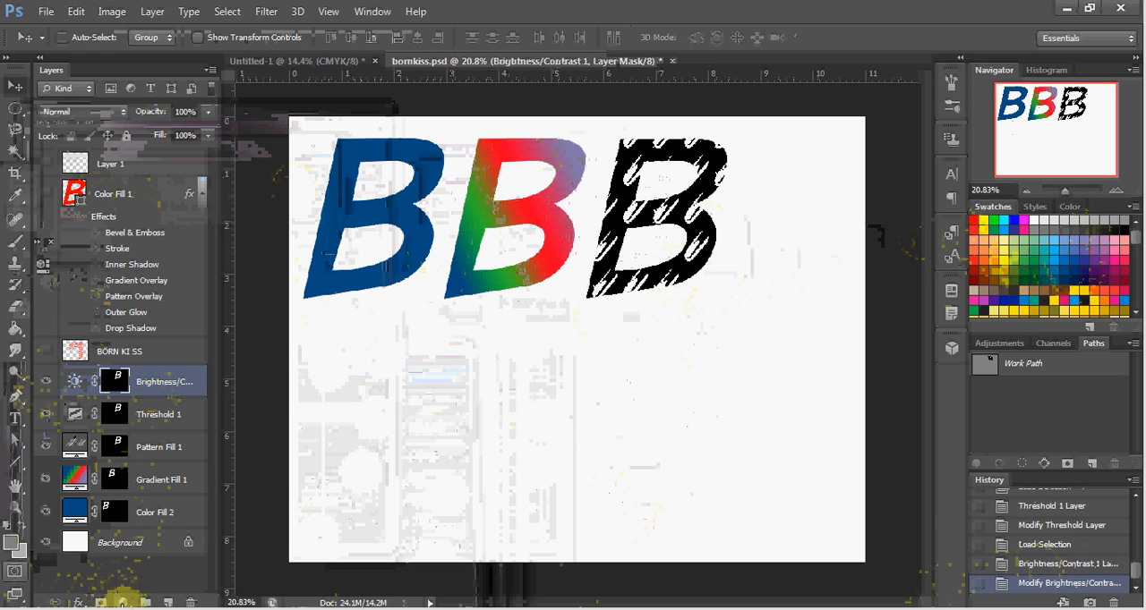
{"action": "left_click", "coordinate": [121, 602]}
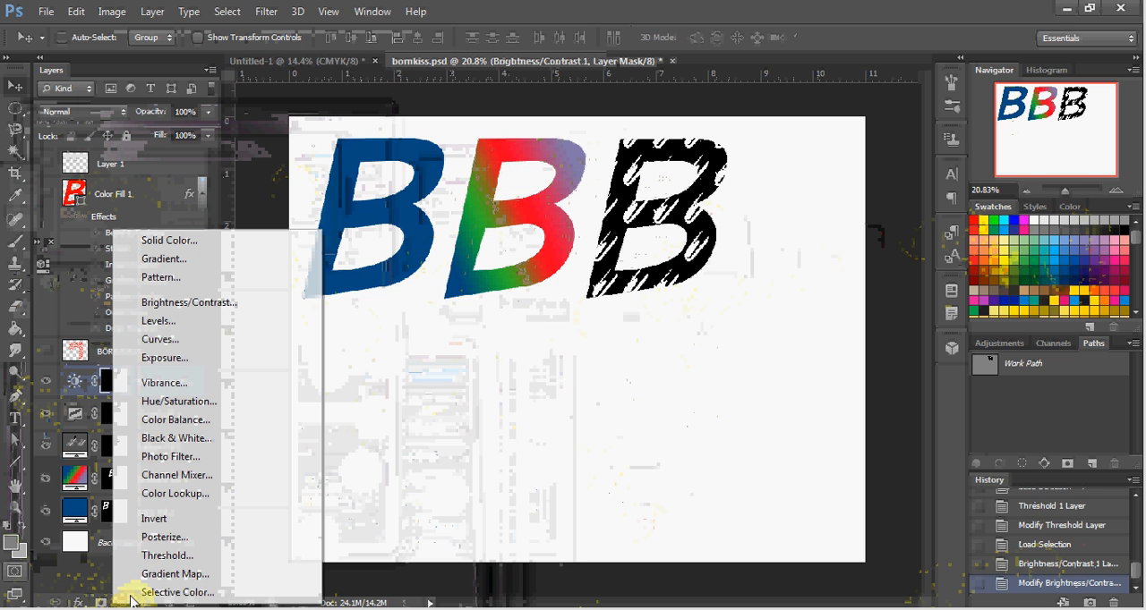
{"action": "left_click", "coordinate": [105, 485]}
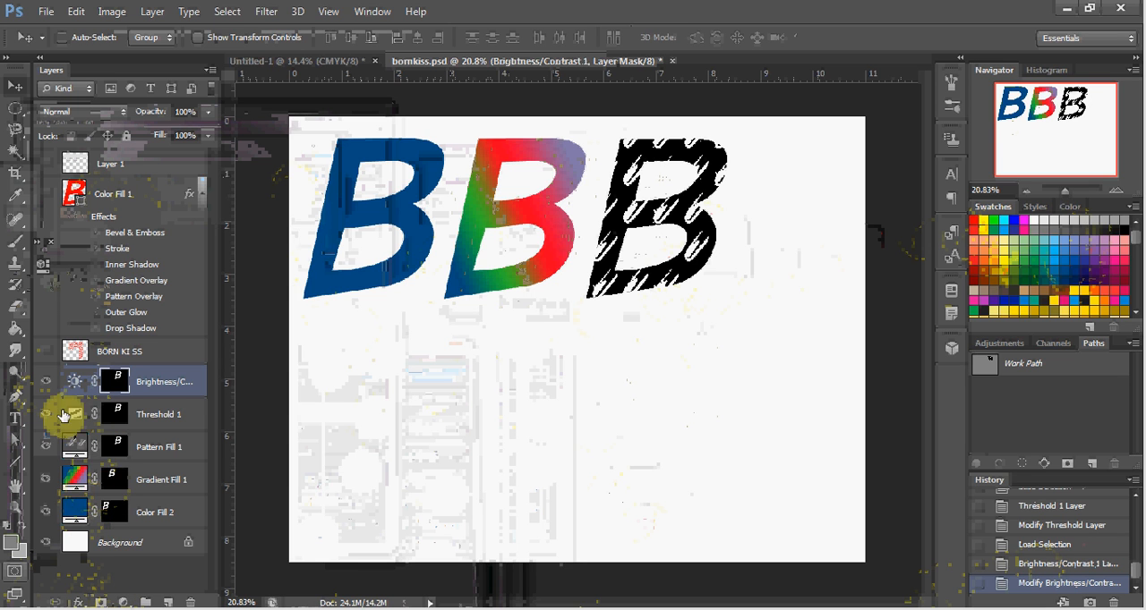
Step: Hide the third B's Brightness/Contrast, Threshold and Pattern Fill layers
{"action": "left_click", "coordinate": [45, 385]}
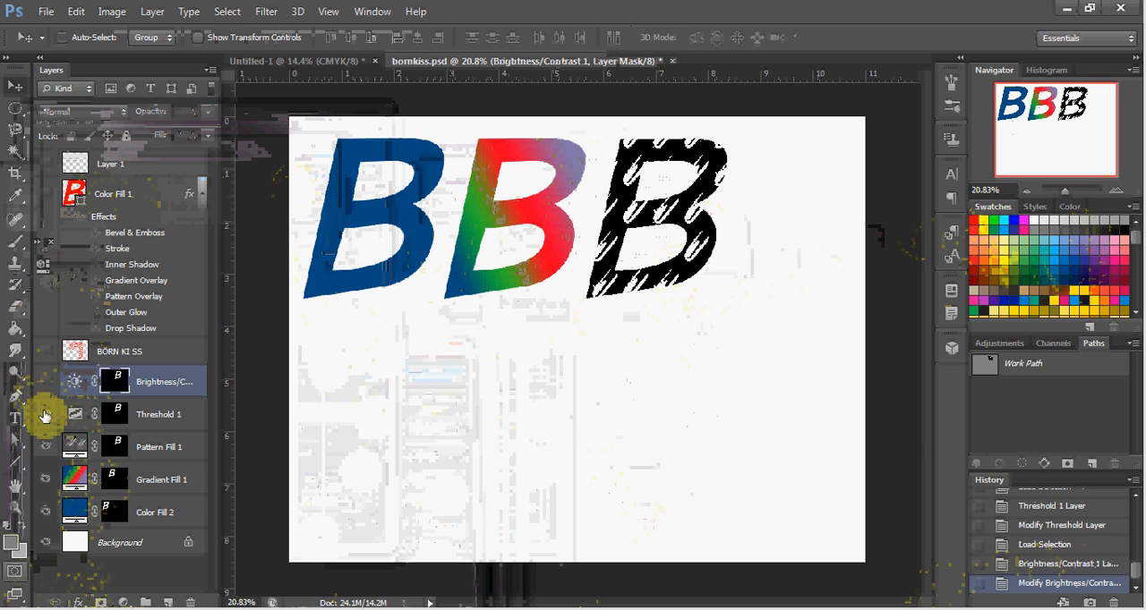
{"action": "left_click", "coordinate": [44, 415]}
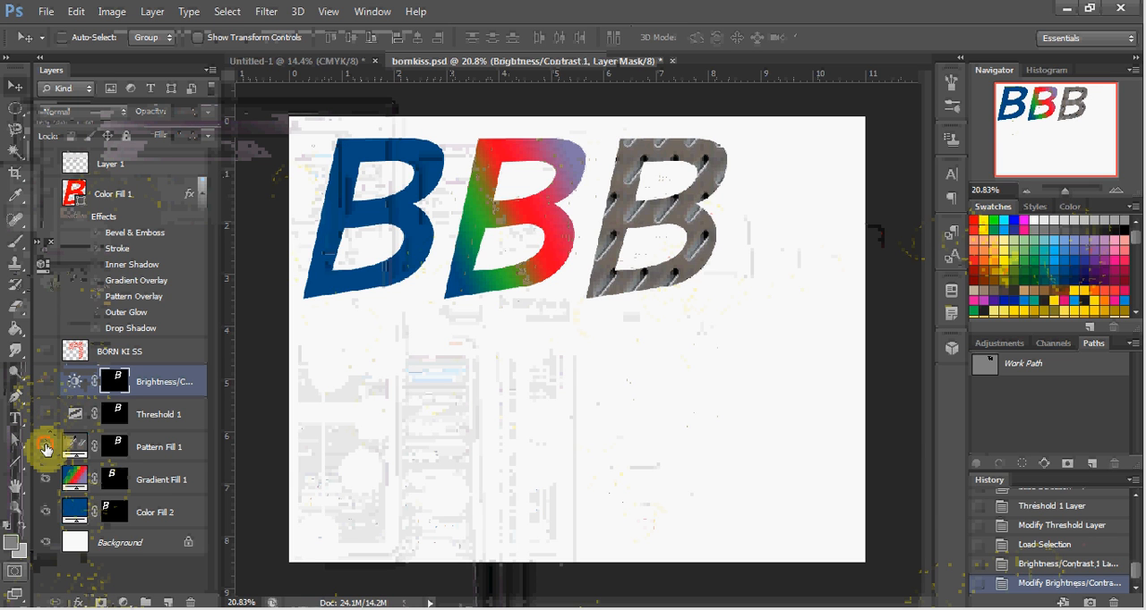
{"action": "left_click", "coordinate": [46, 448]}
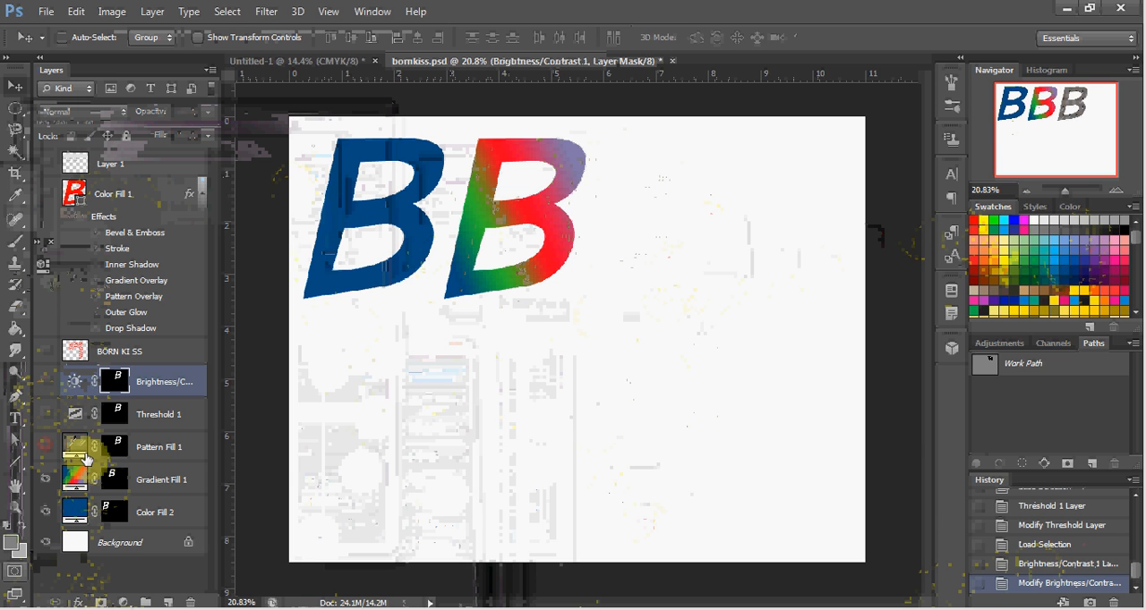
Step: Add a Posterize adjustment layer directly above the Gradient Fill layer, try different level counts and set the levels to 10
{"action": "left_click", "coordinate": [145, 484]}
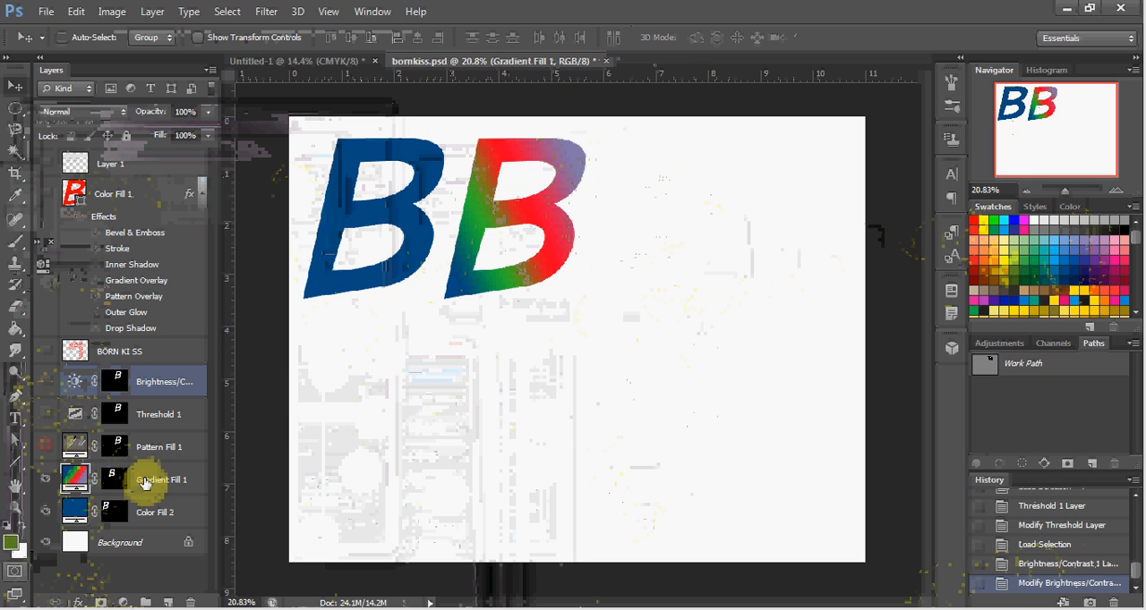
{"action": "left_click", "coordinate": [120, 603]}
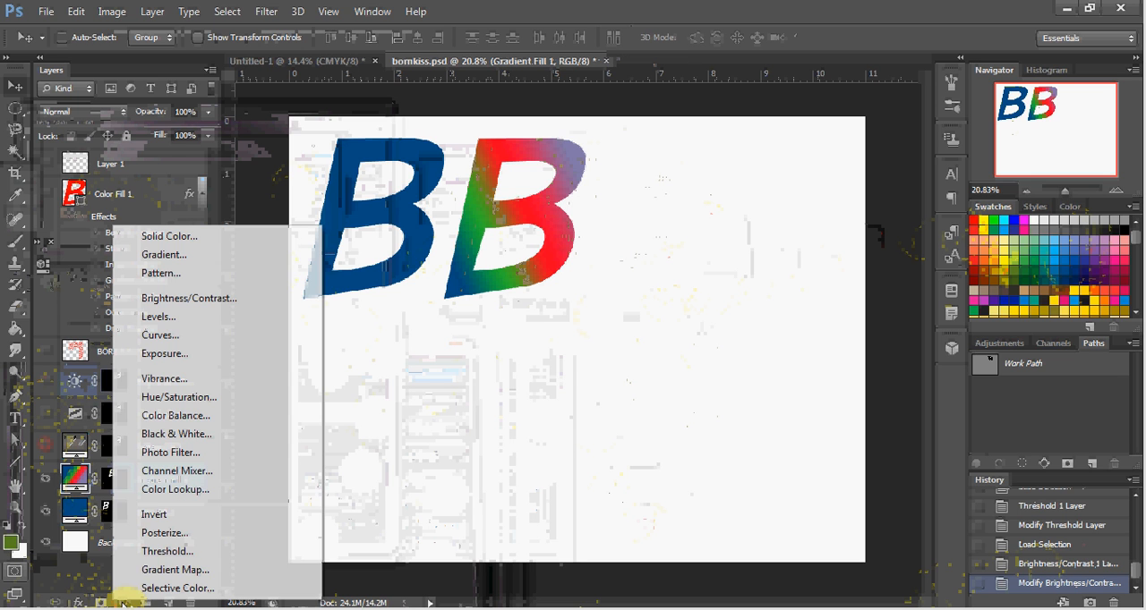
{"action": "left_click", "coordinate": [165, 533]}
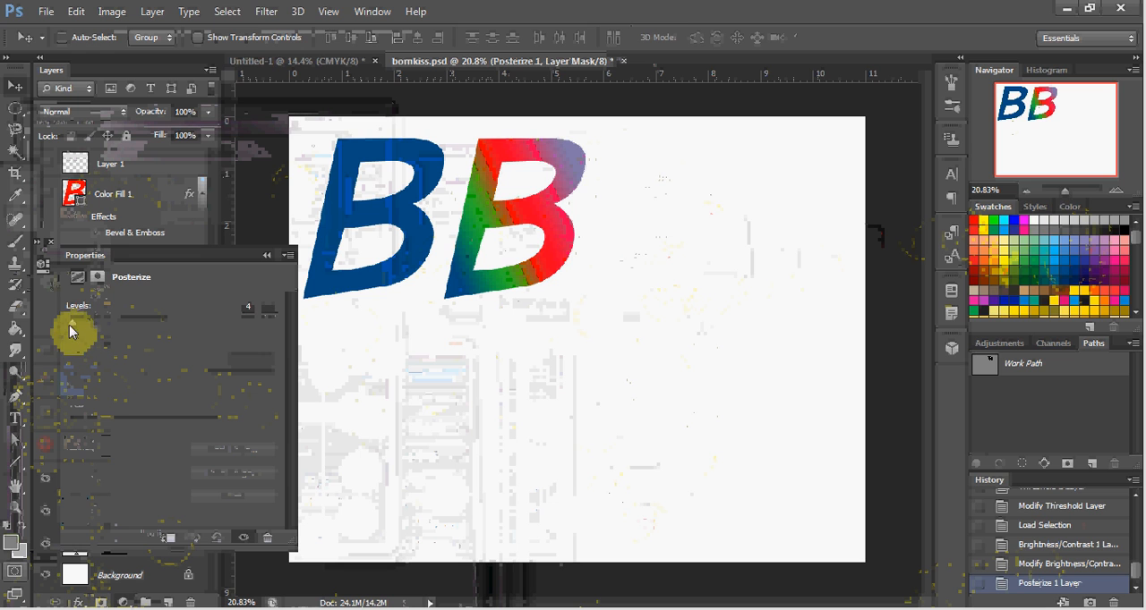
{"action": "left_click_drag", "start_coordinate": [73, 329], "coordinate": [93, 332]}
{"action": "left_click_drag", "start_coordinate": [96, 333], "coordinate": [82, 340]}
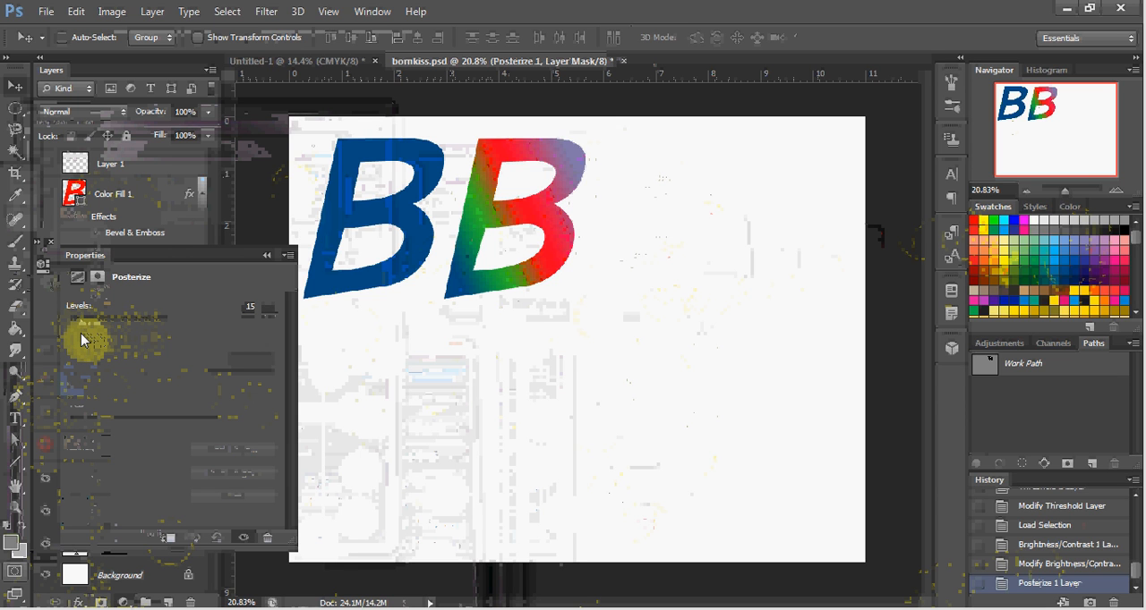
{"action": "left_click_drag", "start_coordinate": [82, 333], "coordinate": [71, 335]}
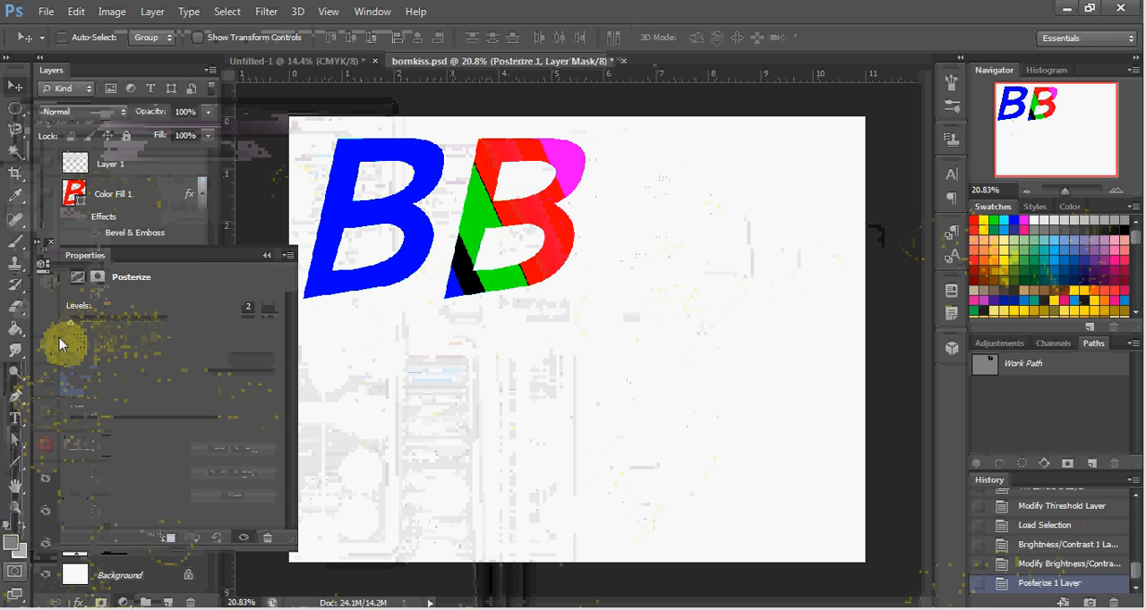
{"action": "left_click_drag", "start_coordinate": [70, 337], "coordinate": [78, 343]}
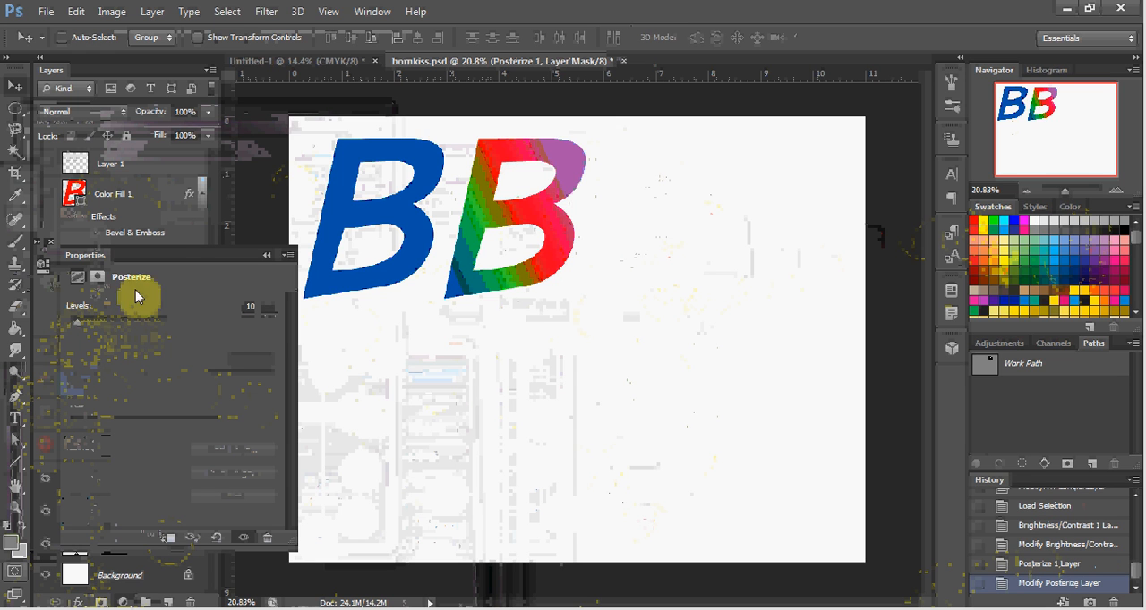
{"action": "left_click", "coordinate": [264, 256]}
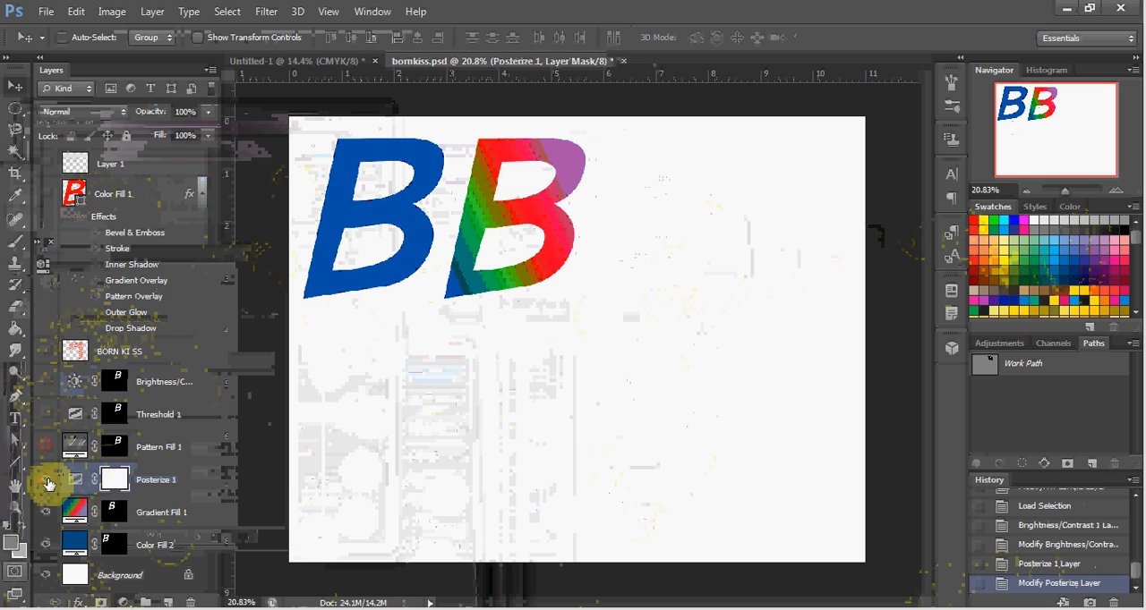
Step: Toggle the Posterize layer's visibility to compare the effect and leave the layer hidden
{"action": "left_click", "coordinate": [48, 483]}
{"action": "left_click", "coordinate": [48, 484]}
{"action": "left_click", "coordinate": [48, 483]}
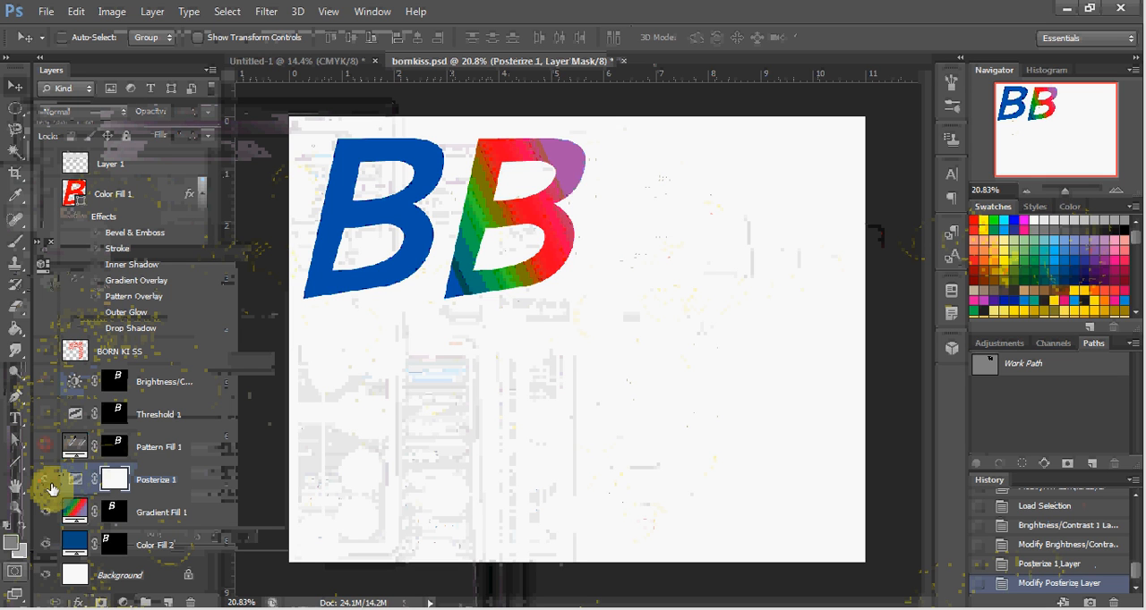
Step: Add a Brightness/Contrast adjustment layer directly above the Gradient Fill layer, set its brightness to -45 and hide the new layer
{"action": "left_click", "coordinate": [134, 509]}
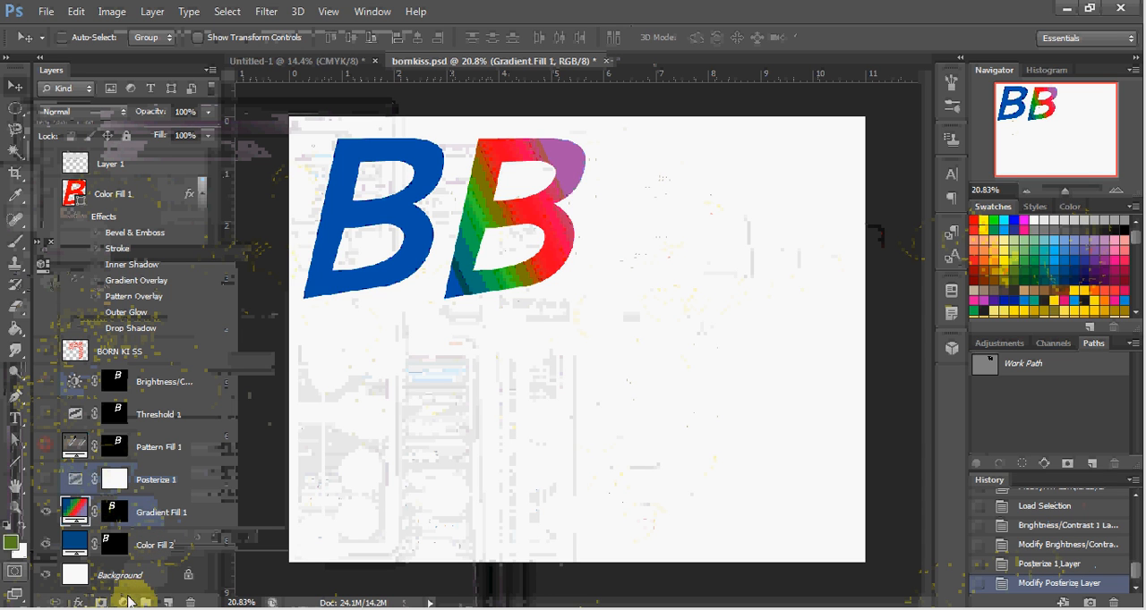
{"action": "left_click", "coordinate": [121, 602]}
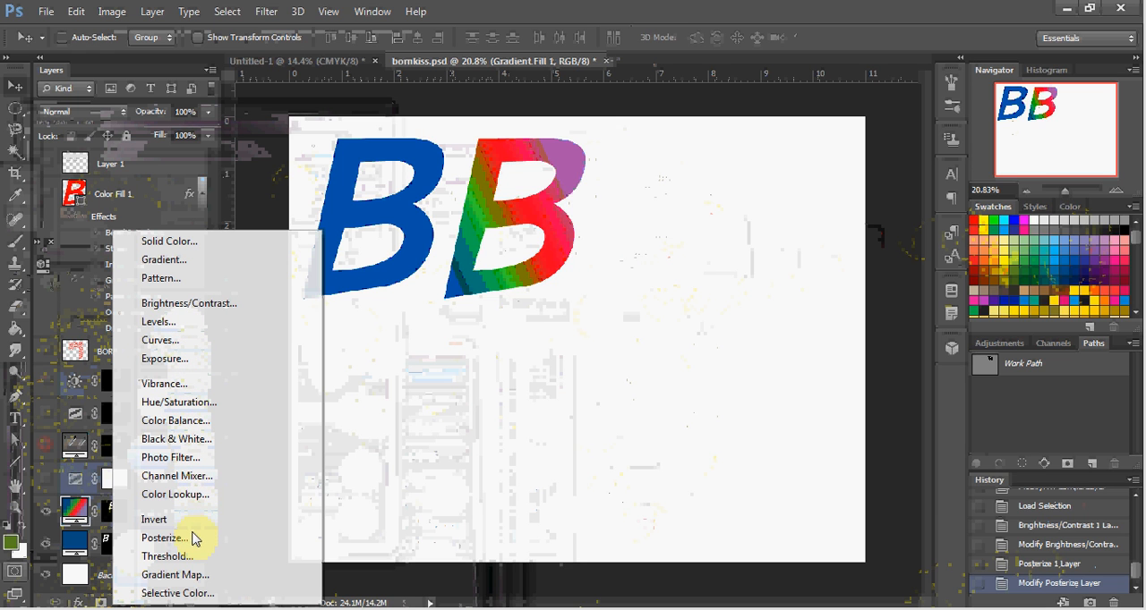
{"action": "left_click", "coordinate": [190, 304]}
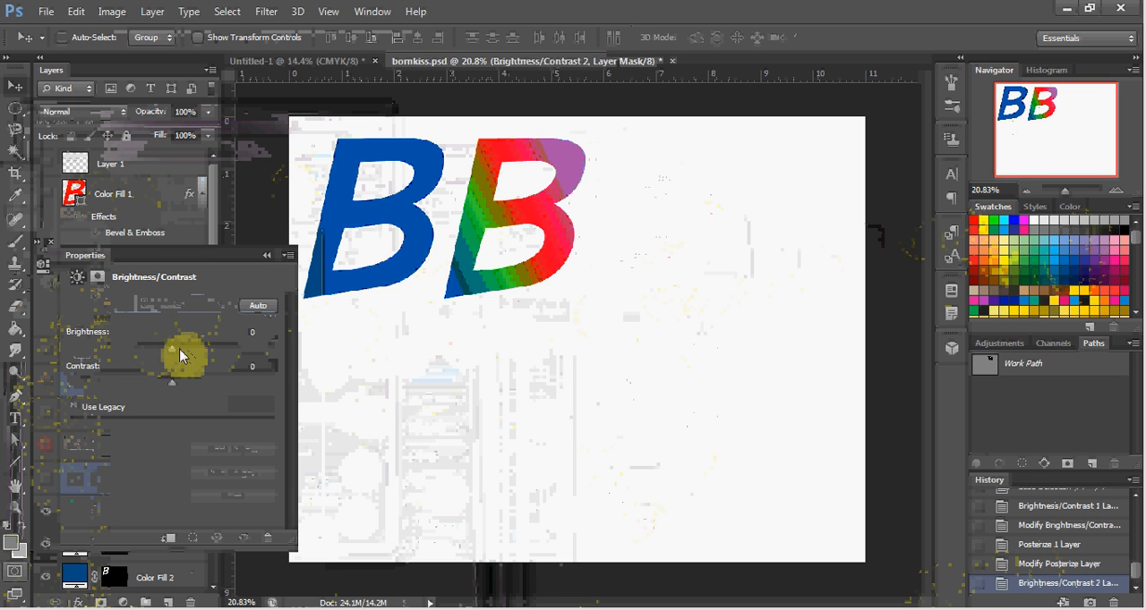
{"action": "left_click_drag", "start_coordinate": [174, 349], "coordinate": [146, 358]}
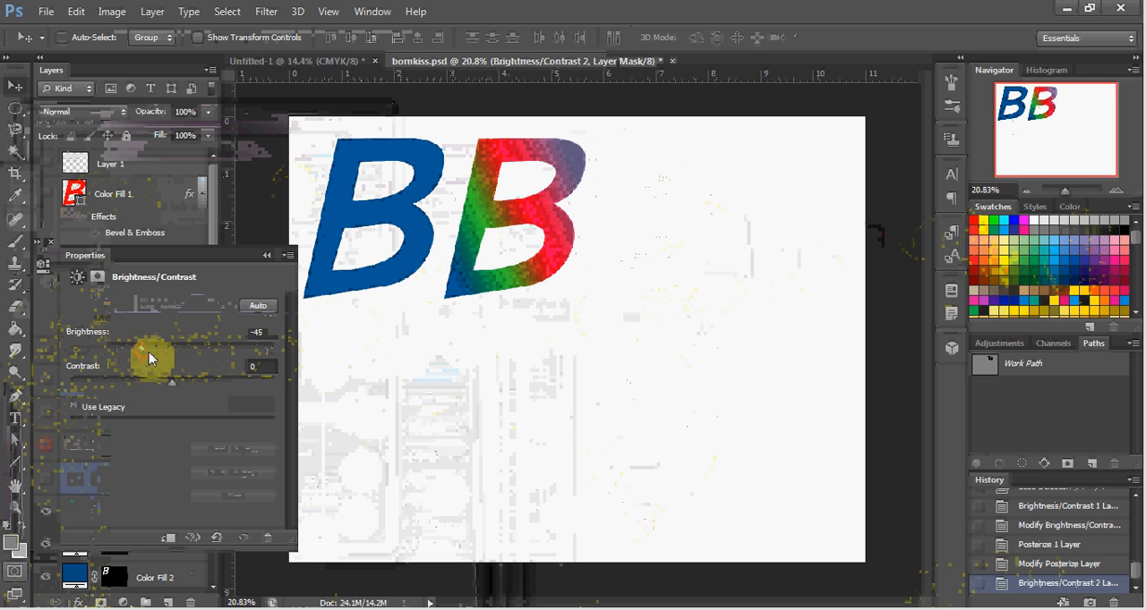
{"action": "left_click", "coordinate": [268, 258]}
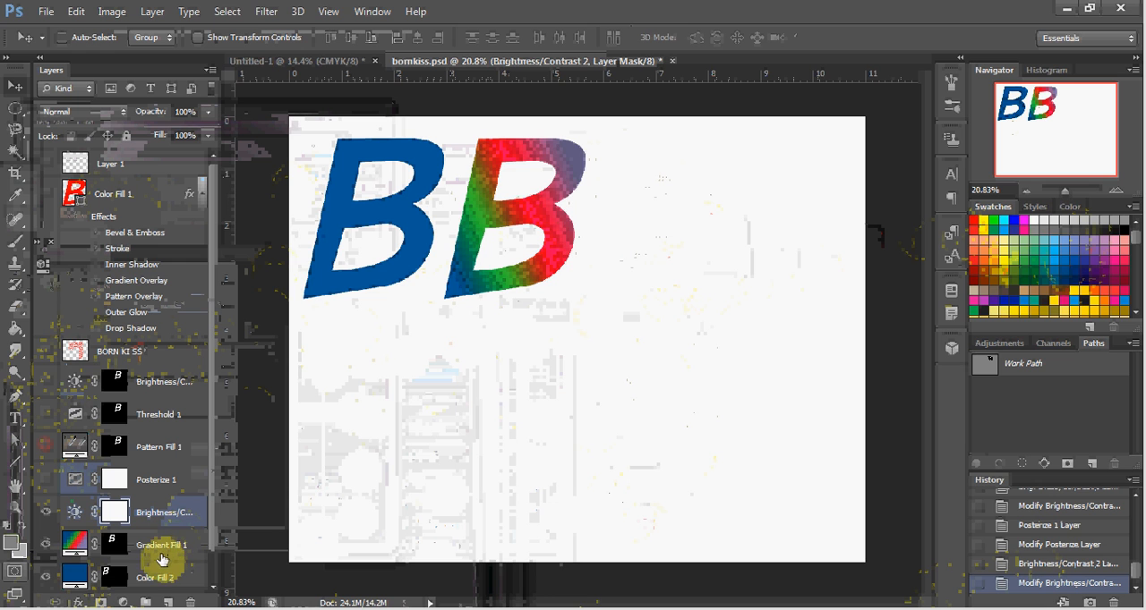
{"action": "left_click", "coordinate": [49, 512]}
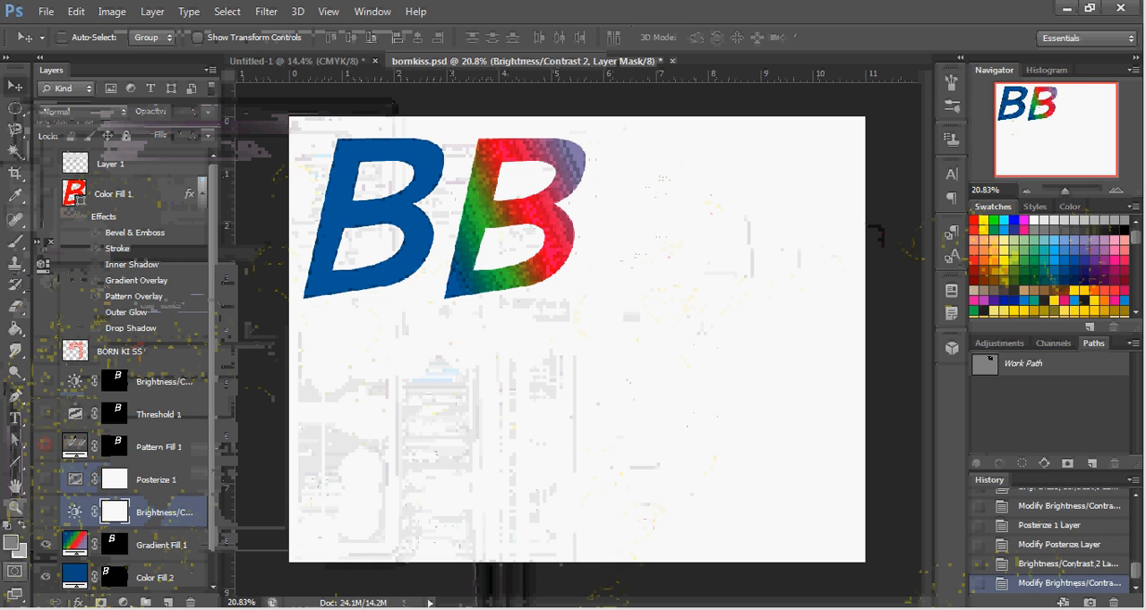
{"action": "left_click", "coordinate": [998, 609]}
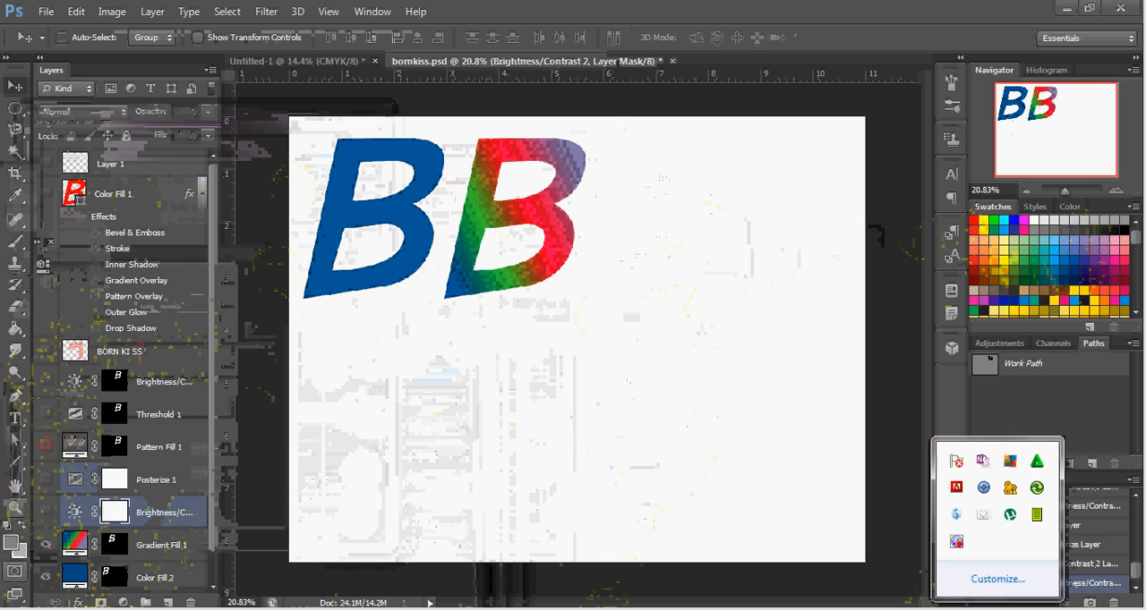